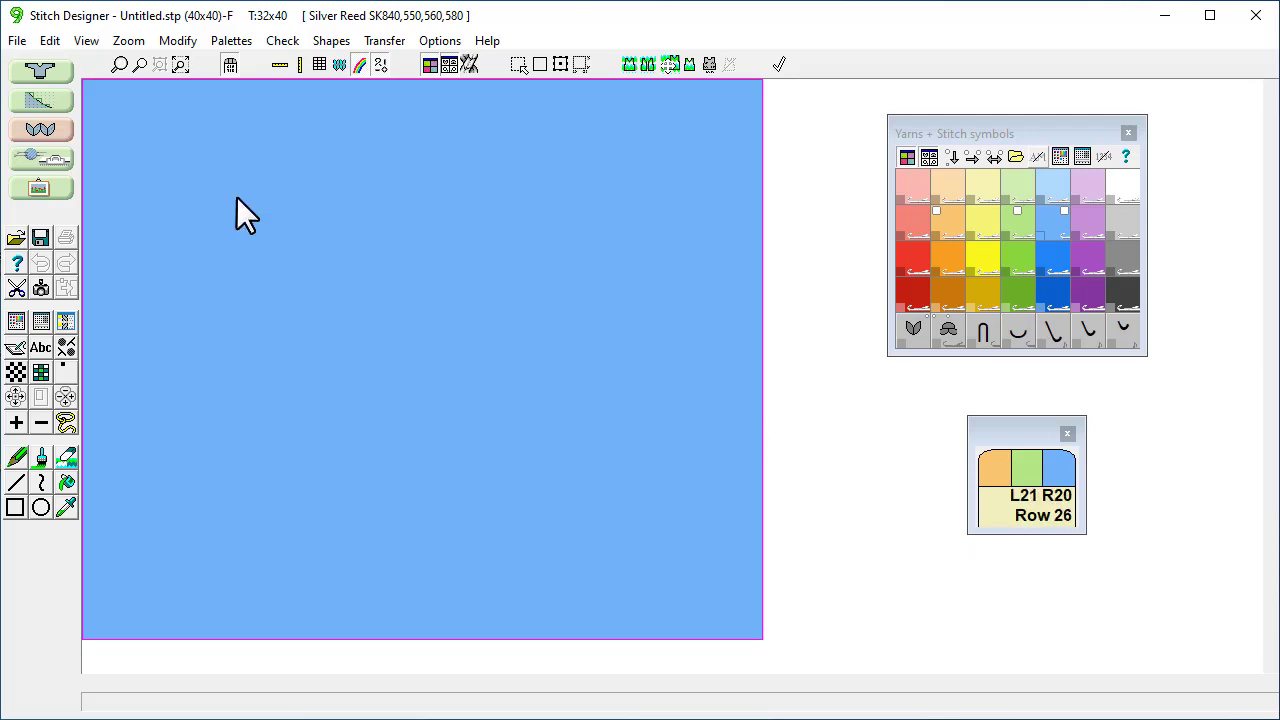
Step: Start a new pattern setup sized from the brothertutorial.shp sweater shape file
left_click(14, 41)
left_click(37, 63)
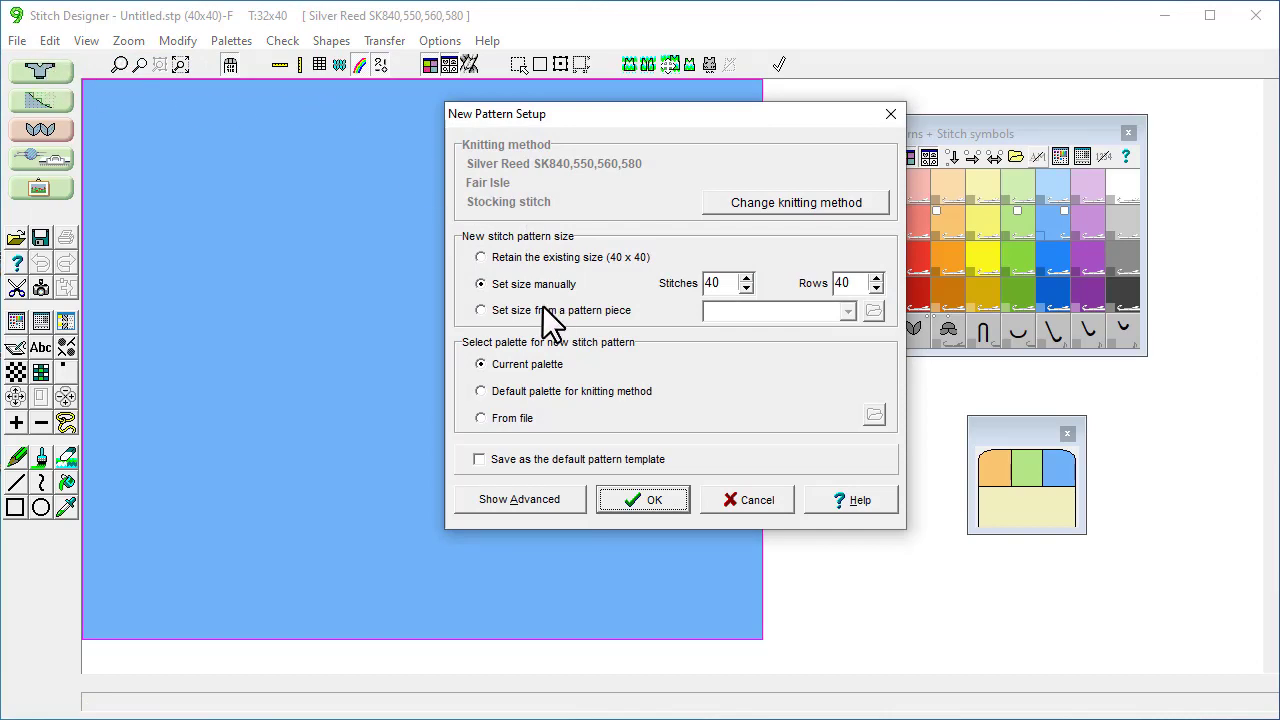
left_click(542, 308)
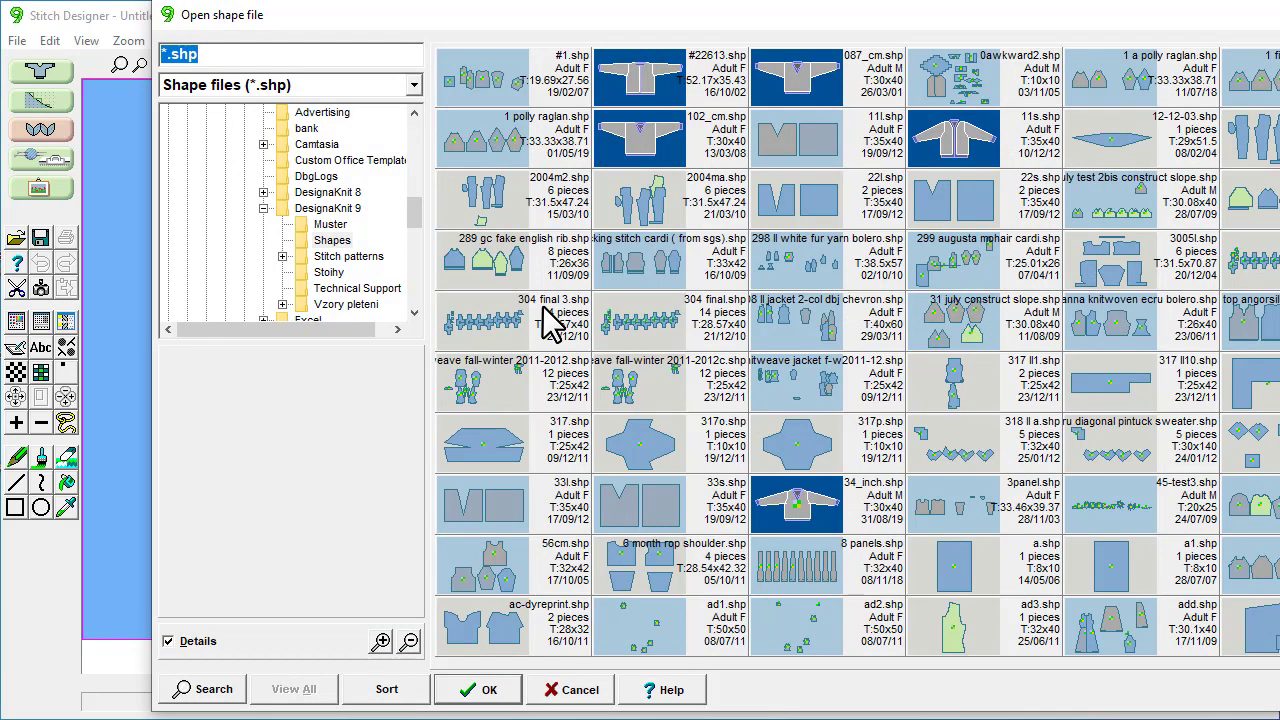
scroll(962, 335, "down", 4)
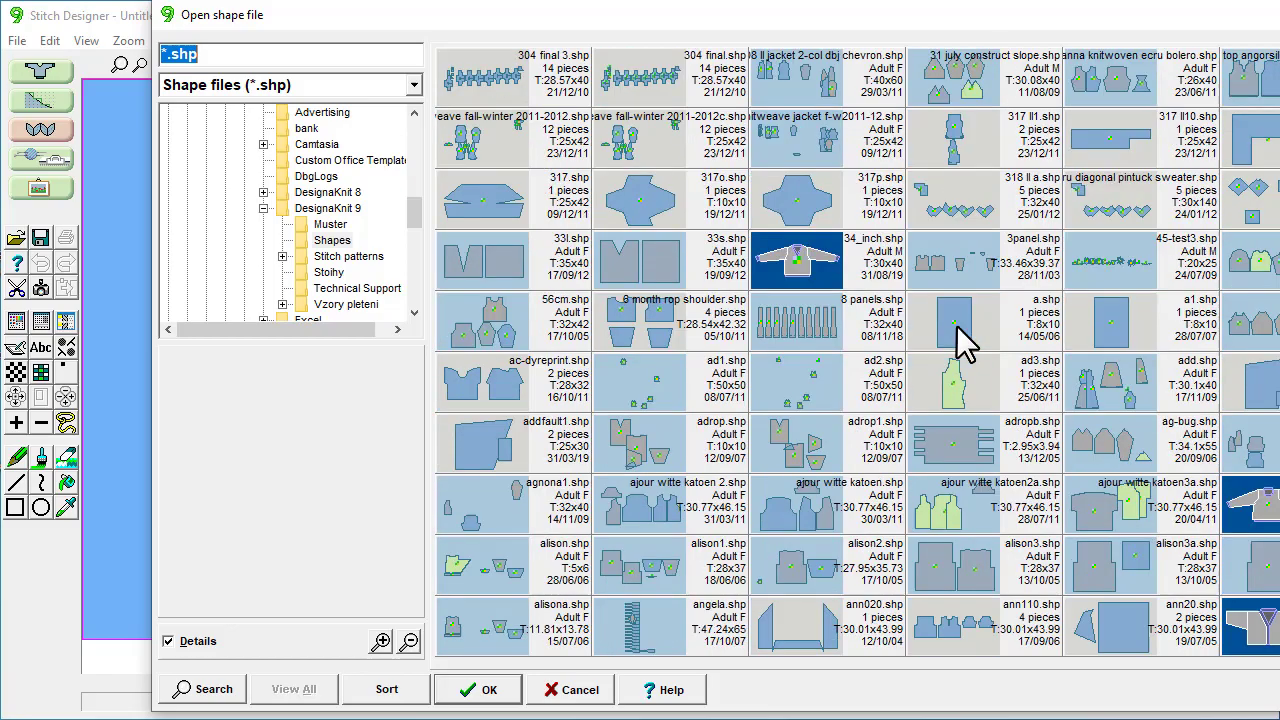
scroll(956, 325, "down", 9)
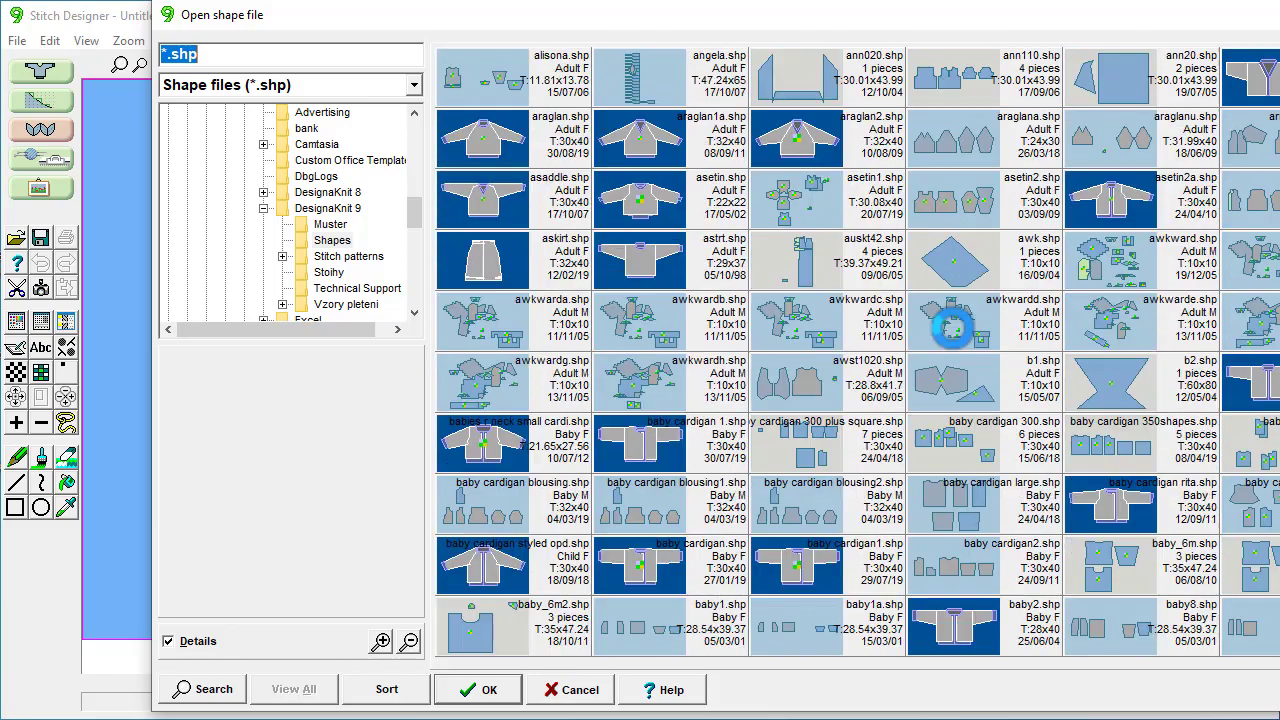
scroll(953, 325, "down", 5)
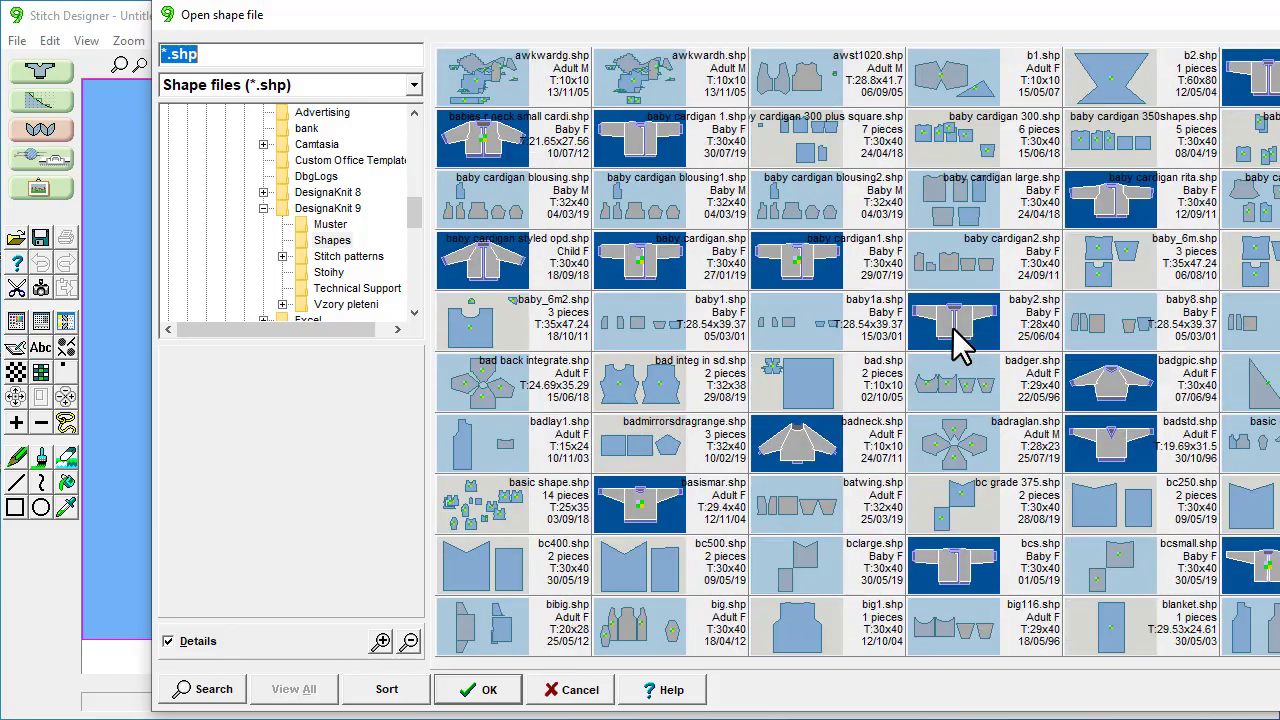
scroll(955, 340, "down", 2)
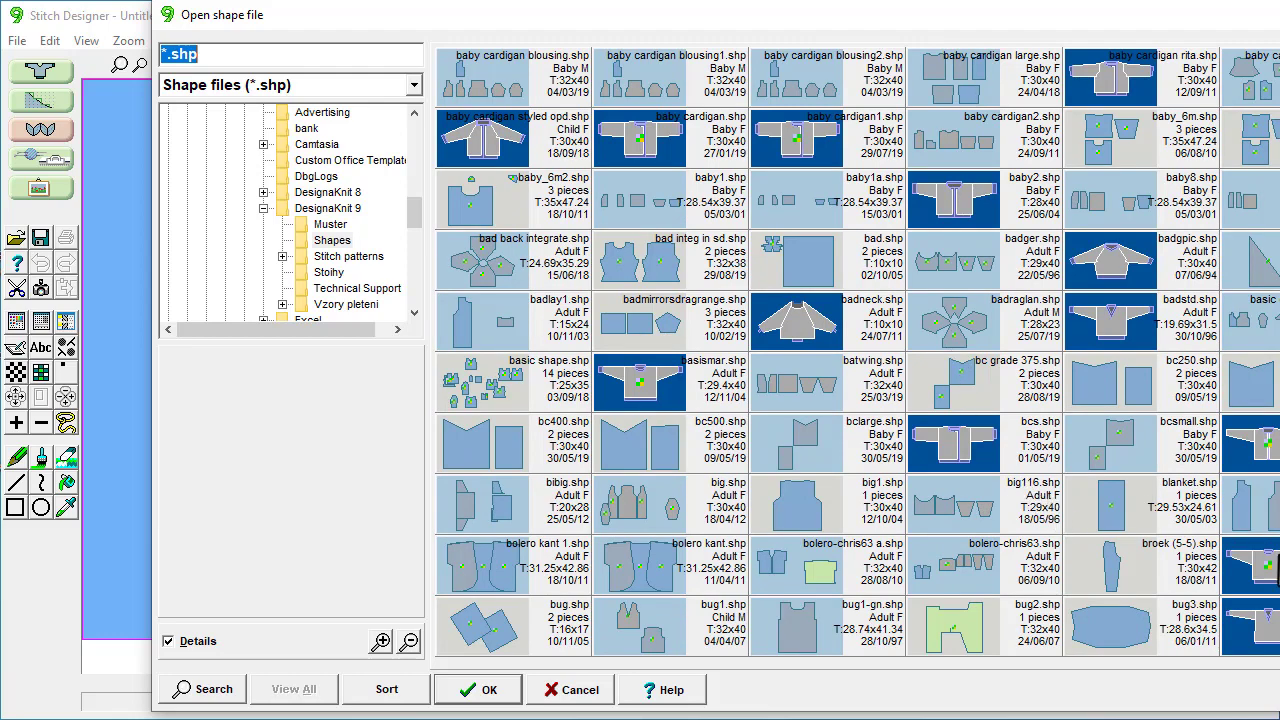
left_click(1274, 566)
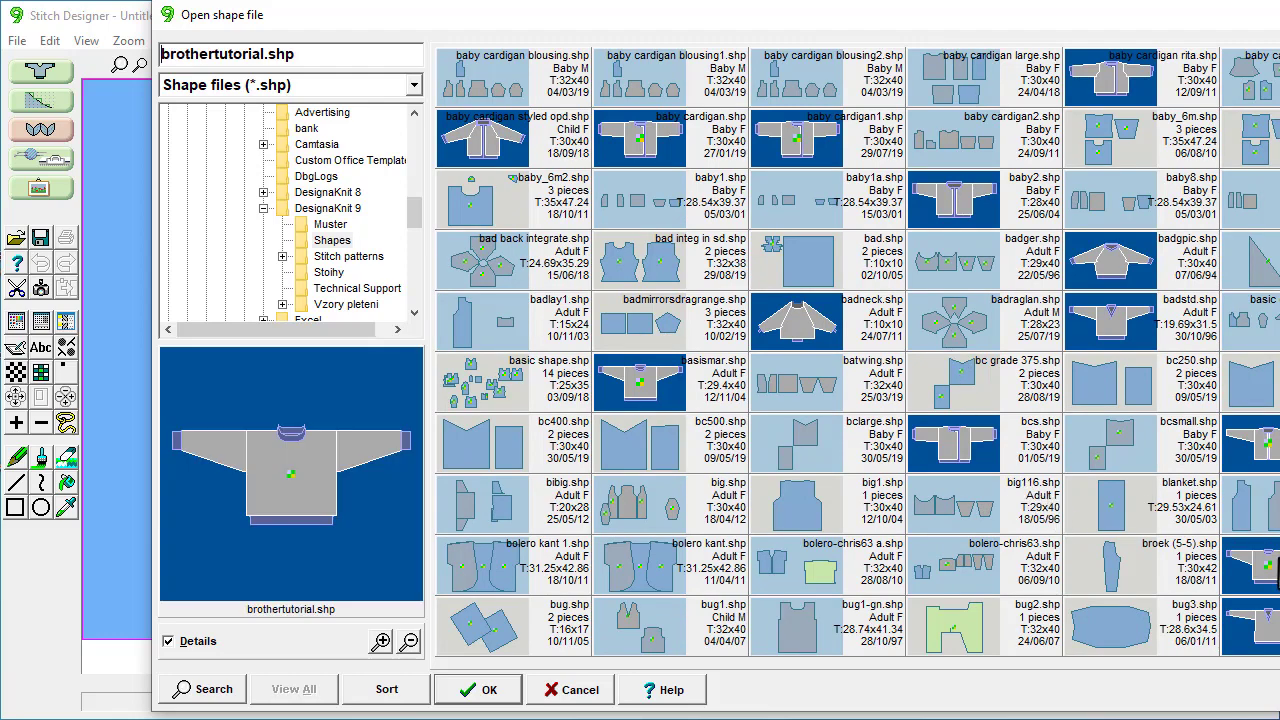
left_click(478, 692)
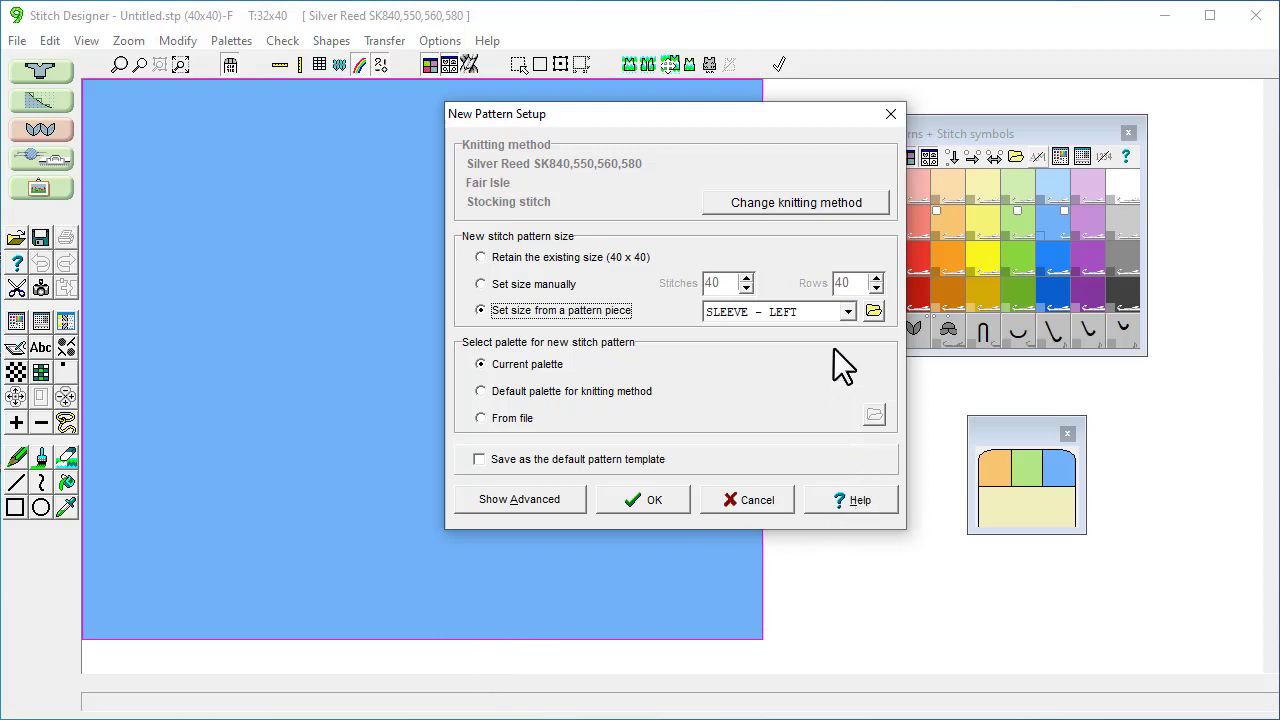
Step: Size the pattern from the BACK piece, accept the tensions and dismiss the needle-width warning
left_click(850, 311)
left_click(769, 334)
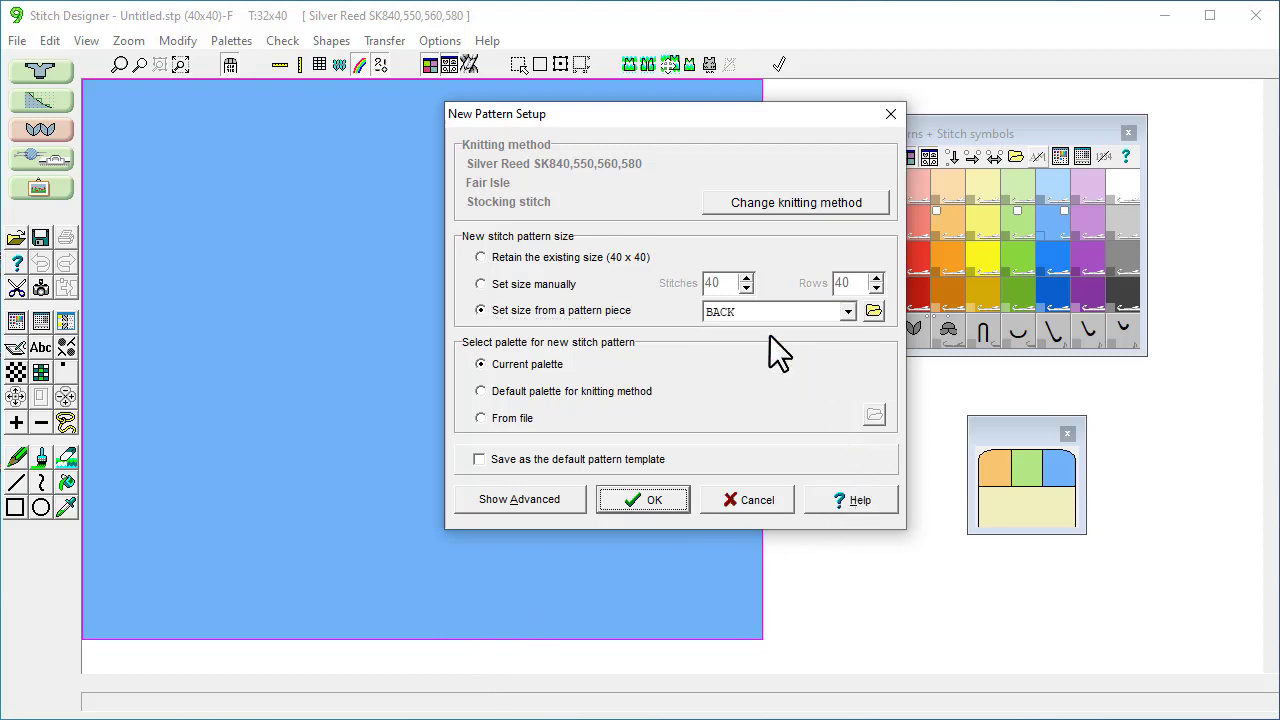
left_click(630, 494)
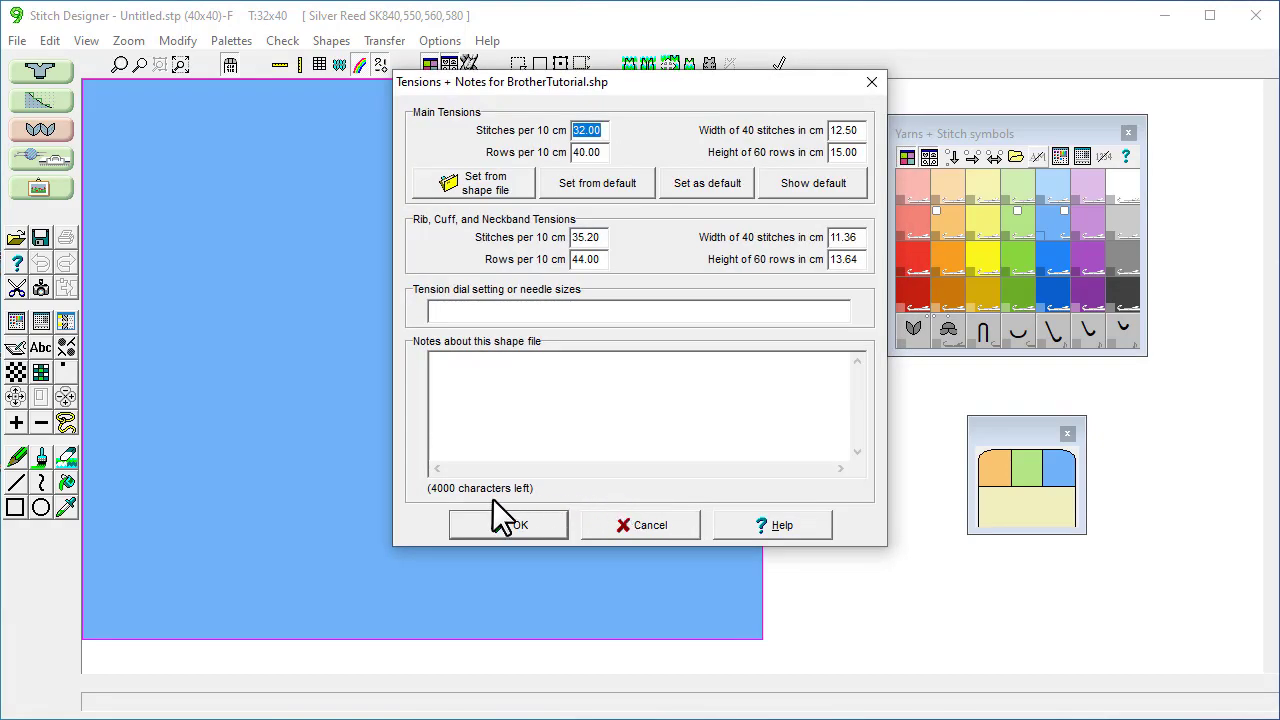
left_click(484, 523)
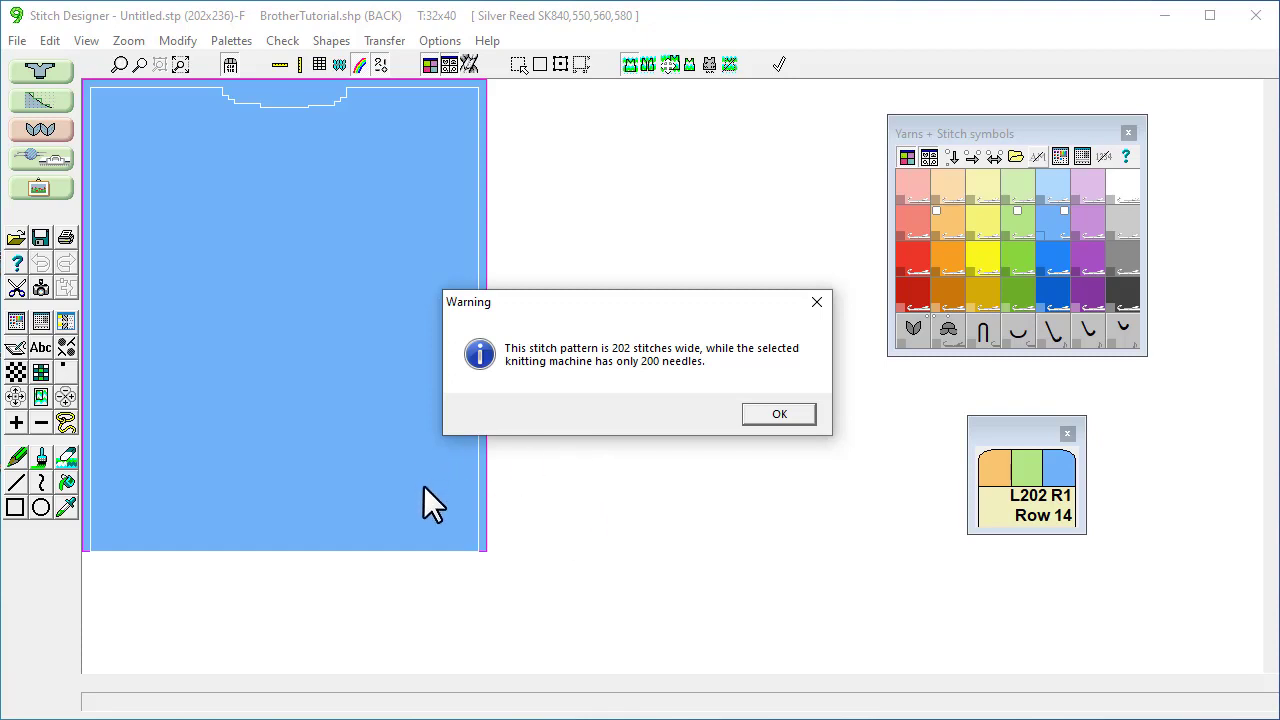
left_click(773, 417)
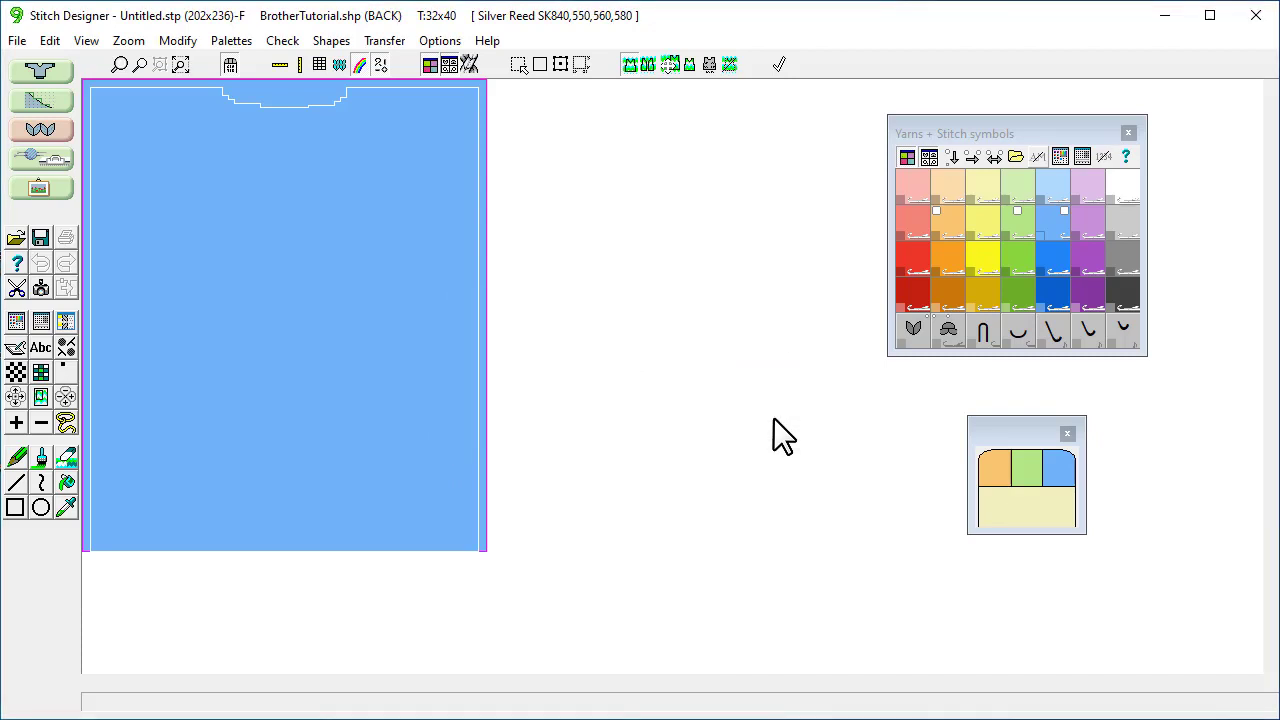
Step: Open tree1.stp, the 200 by 248 four-colour tree pattern, inside the back outline
left_click(12, 40)
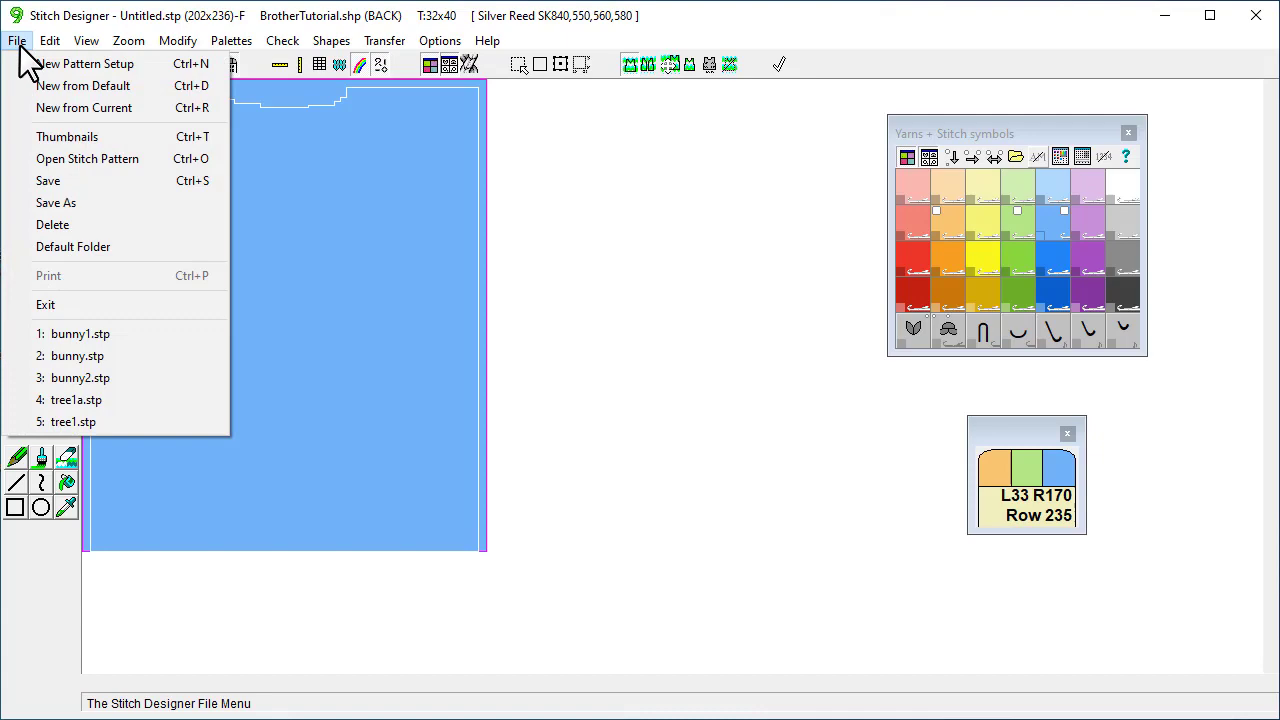
left_click(57, 155)
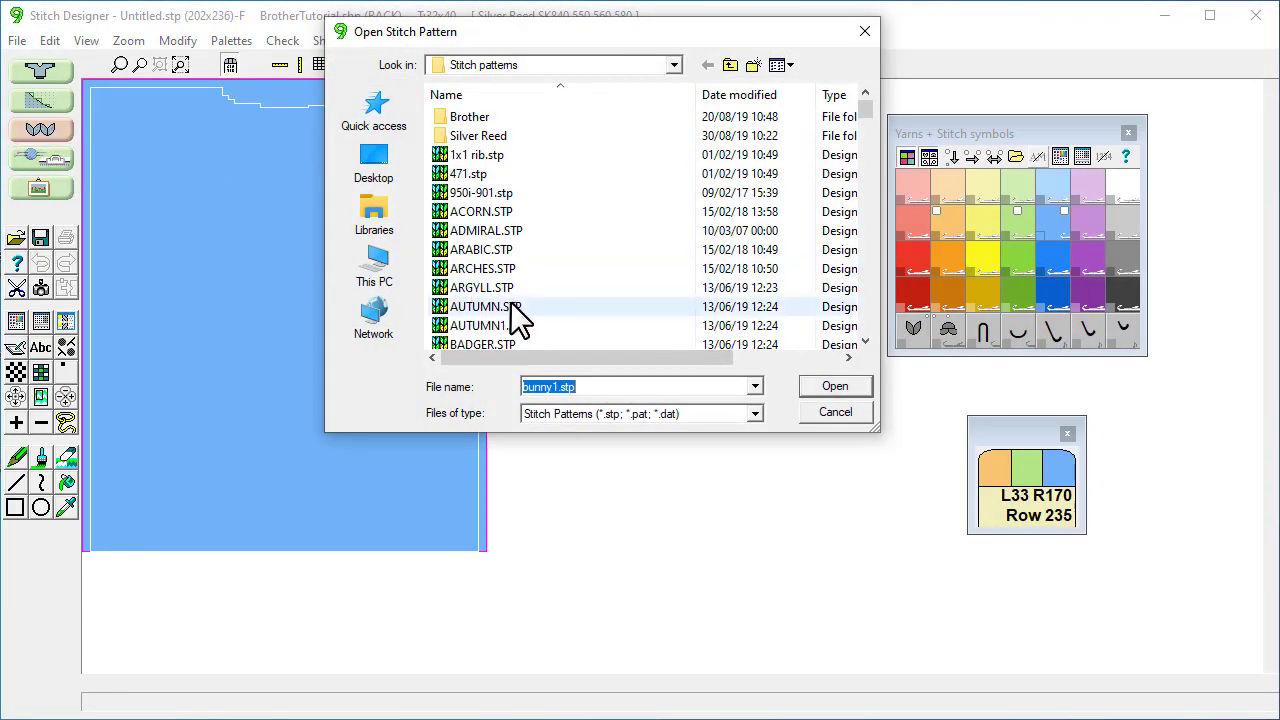
scroll(522, 292, "down", 20)
scroll(527, 290, "down", 15)
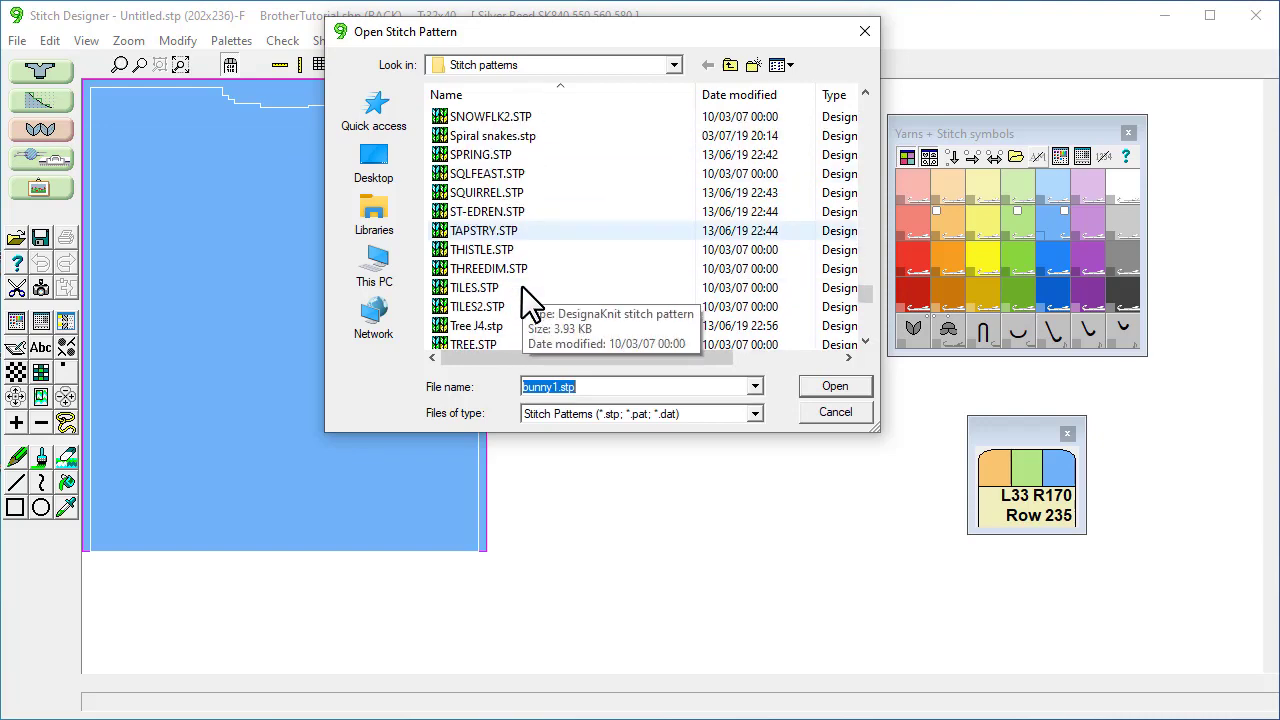
scroll(521, 285, "down", 1)
left_click(496, 308)
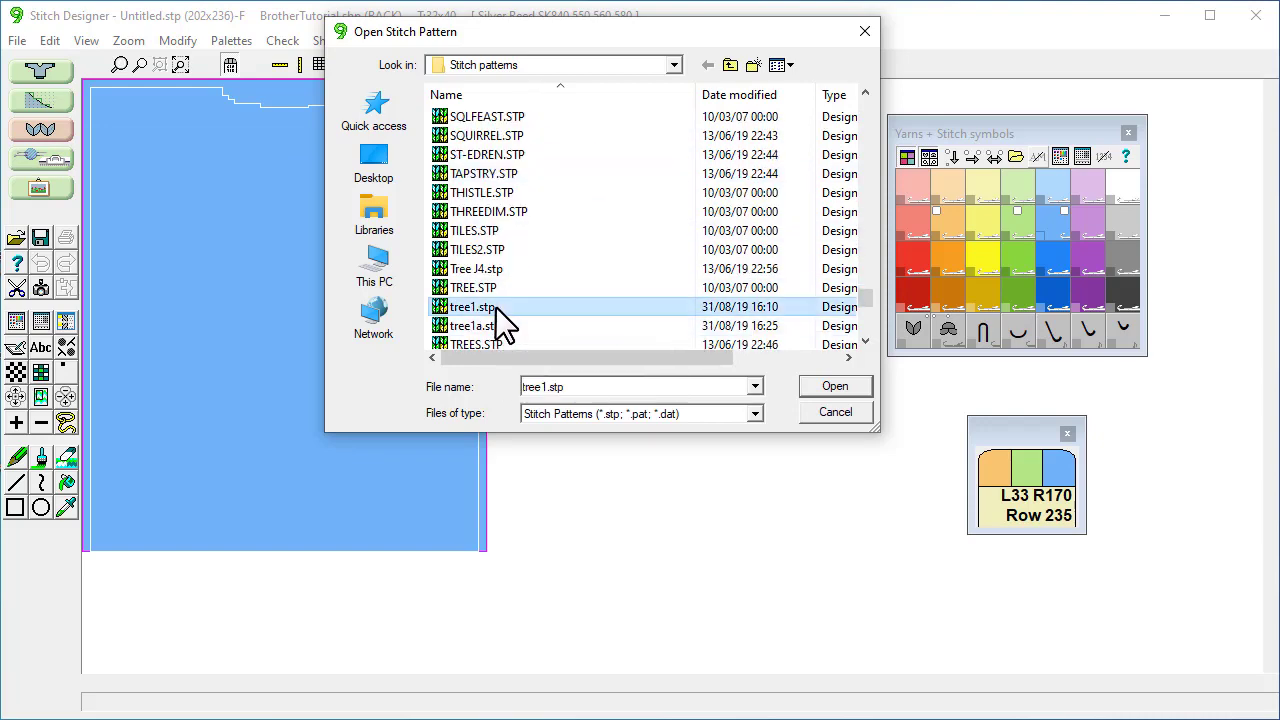
left_click(829, 389)
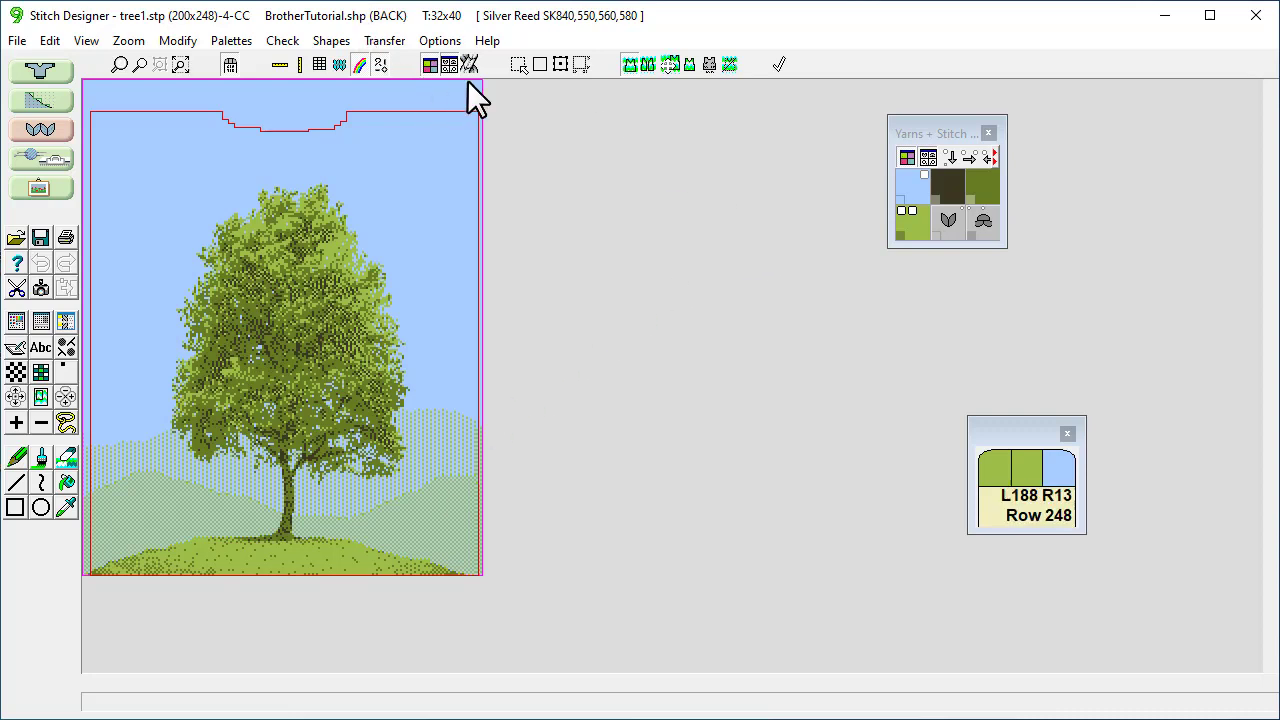
Step: Run a Jacquard check on tree1.stp and auto-correct all 708 errors found
left_click(288, 40)
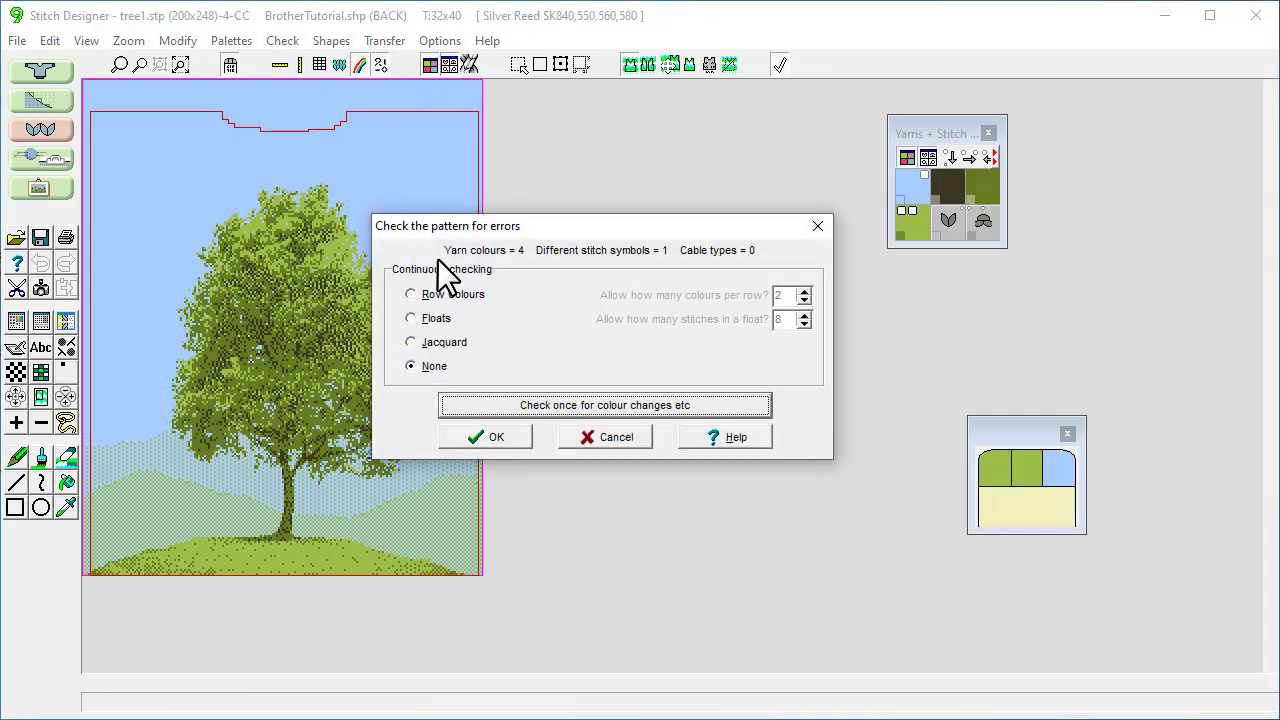
left_click(441, 343)
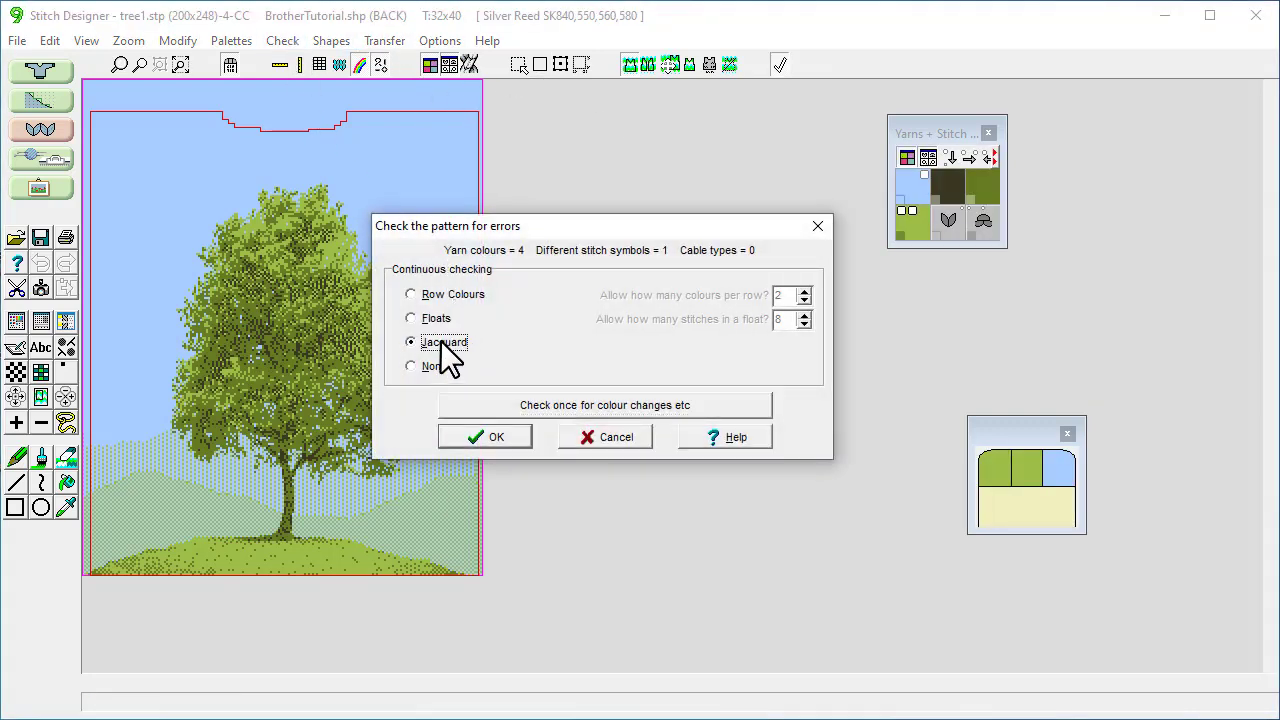
left_click(473, 436)
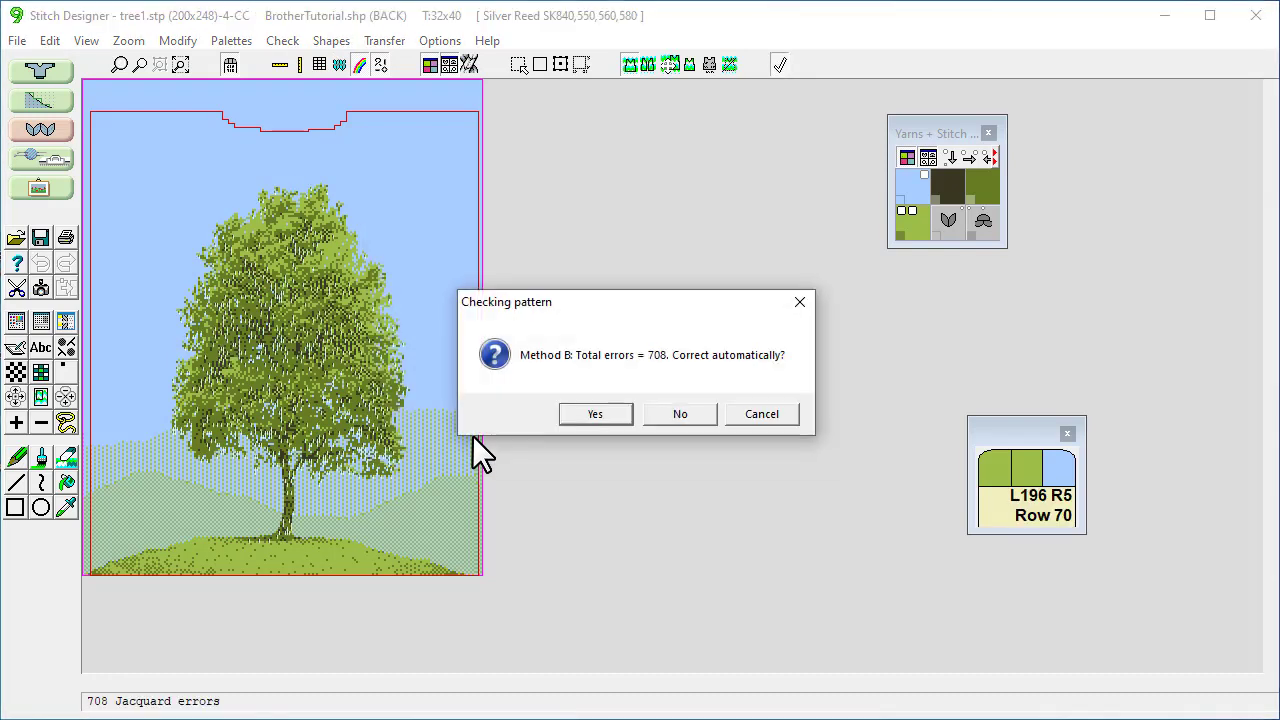
left_click(609, 416)
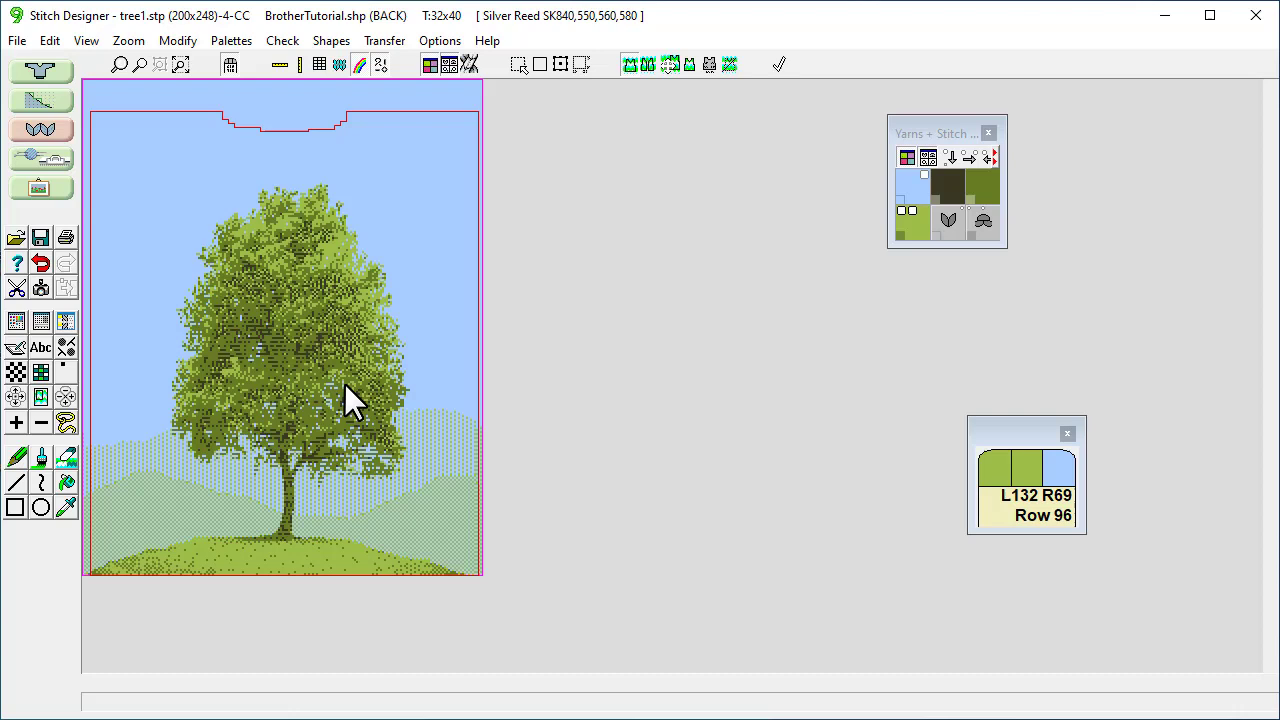
Step: Save the pattern as tree1b.stp and cut it to the BACK piece with a 2-stitch fill-outside border
left_click(322, 37)
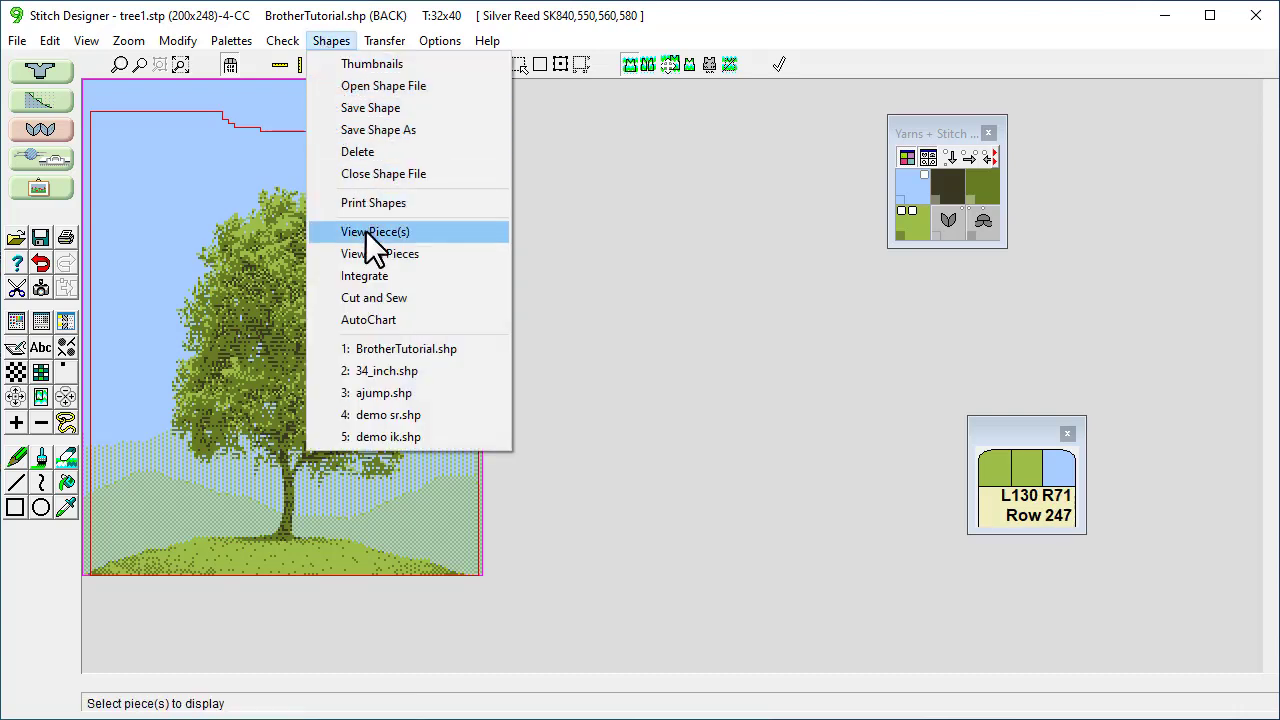
left_click(370, 297)
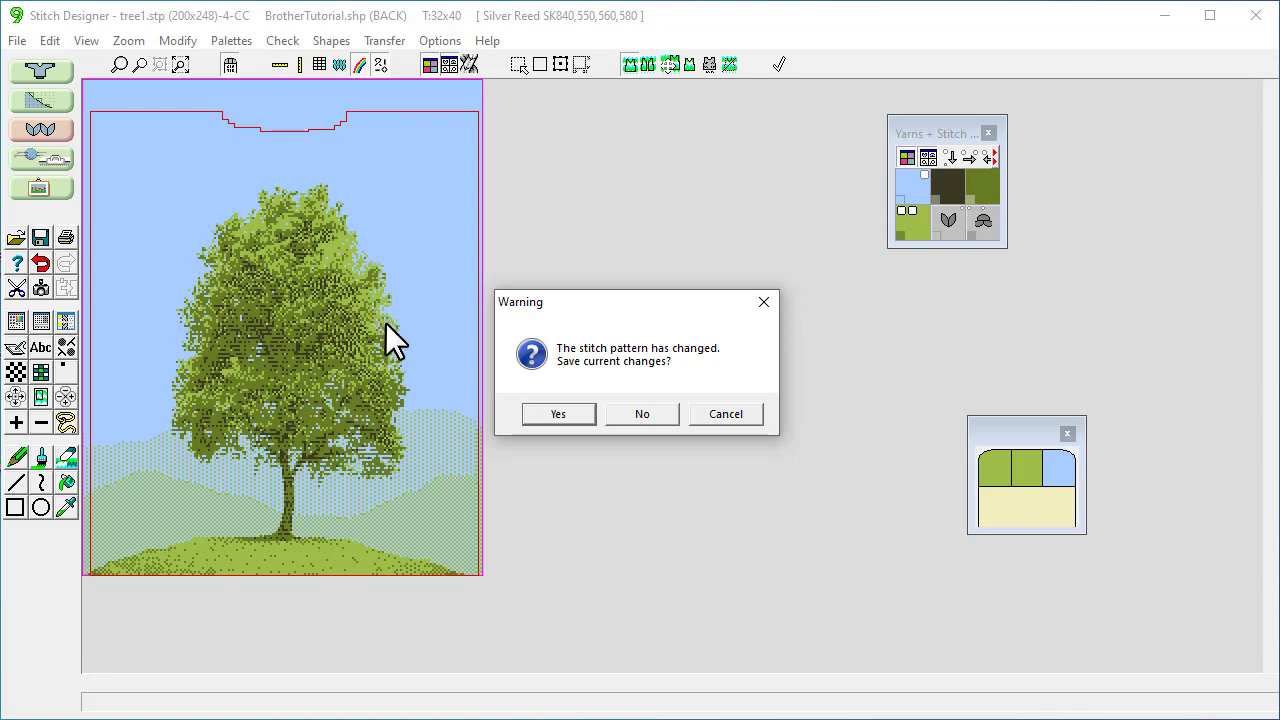
left_click(556, 414)
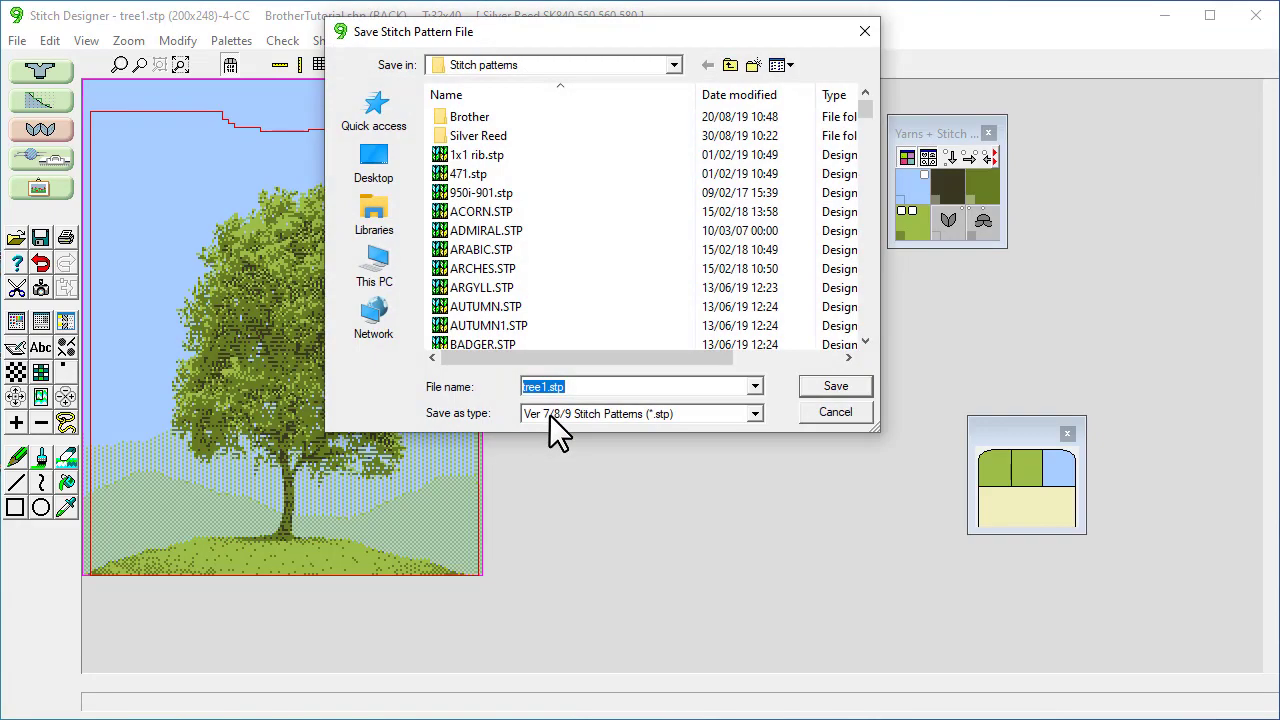
left_click(549, 387)
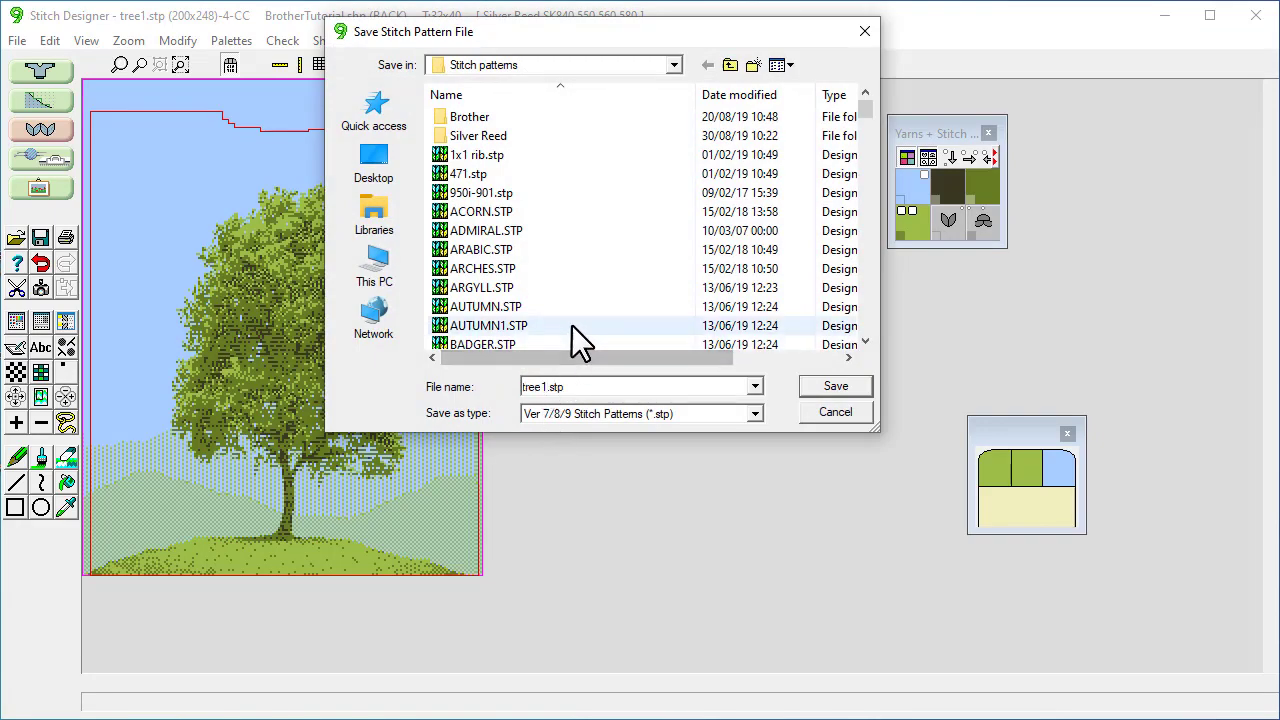
type("b")
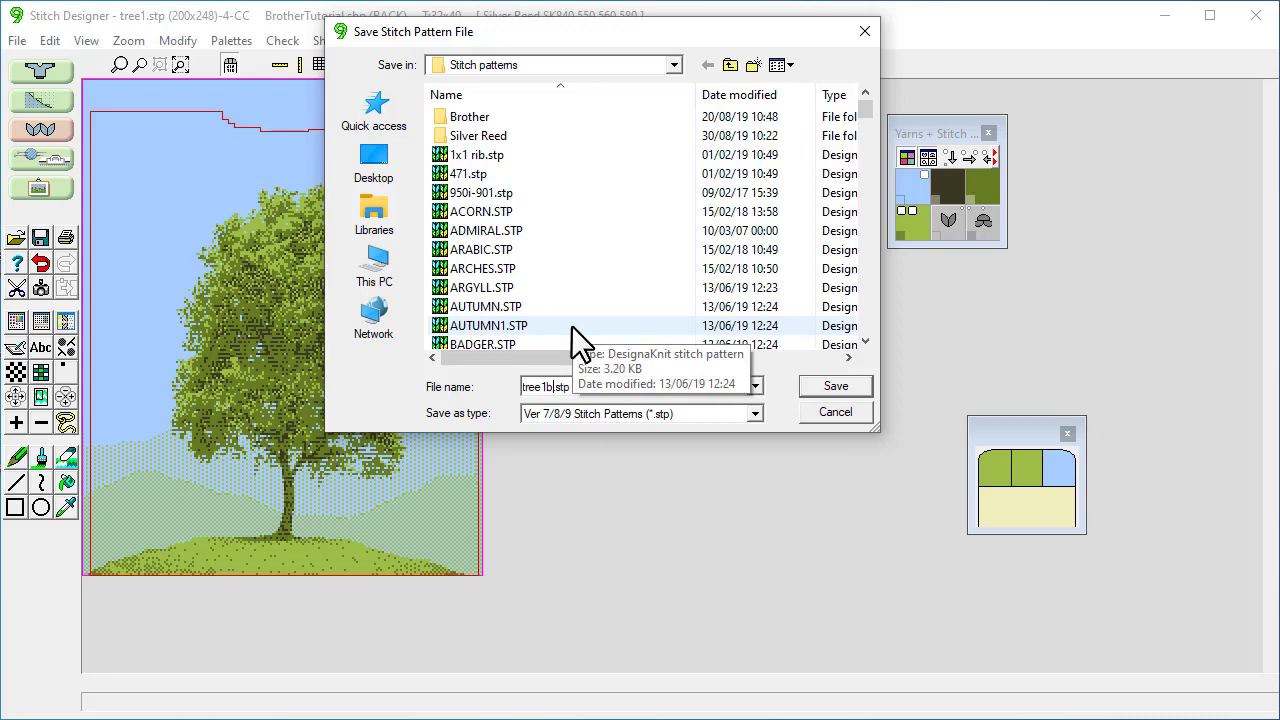
left_click(811, 385)
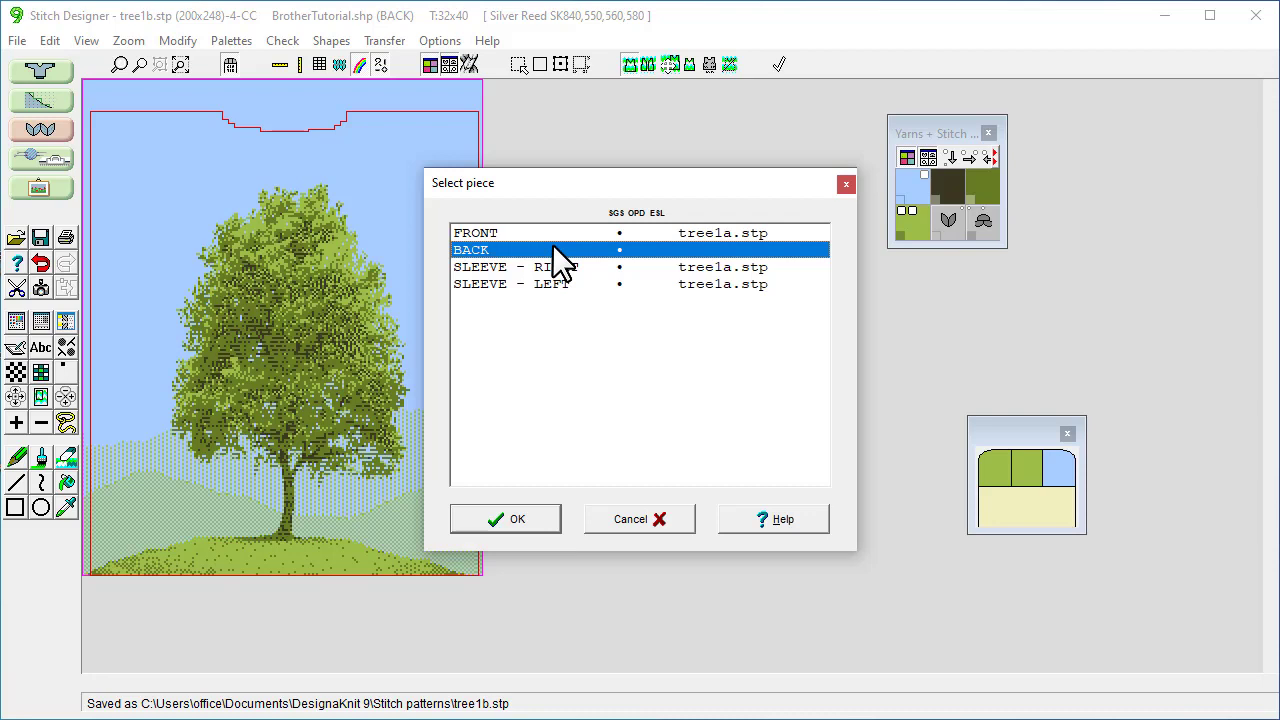
left_click(522, 517)
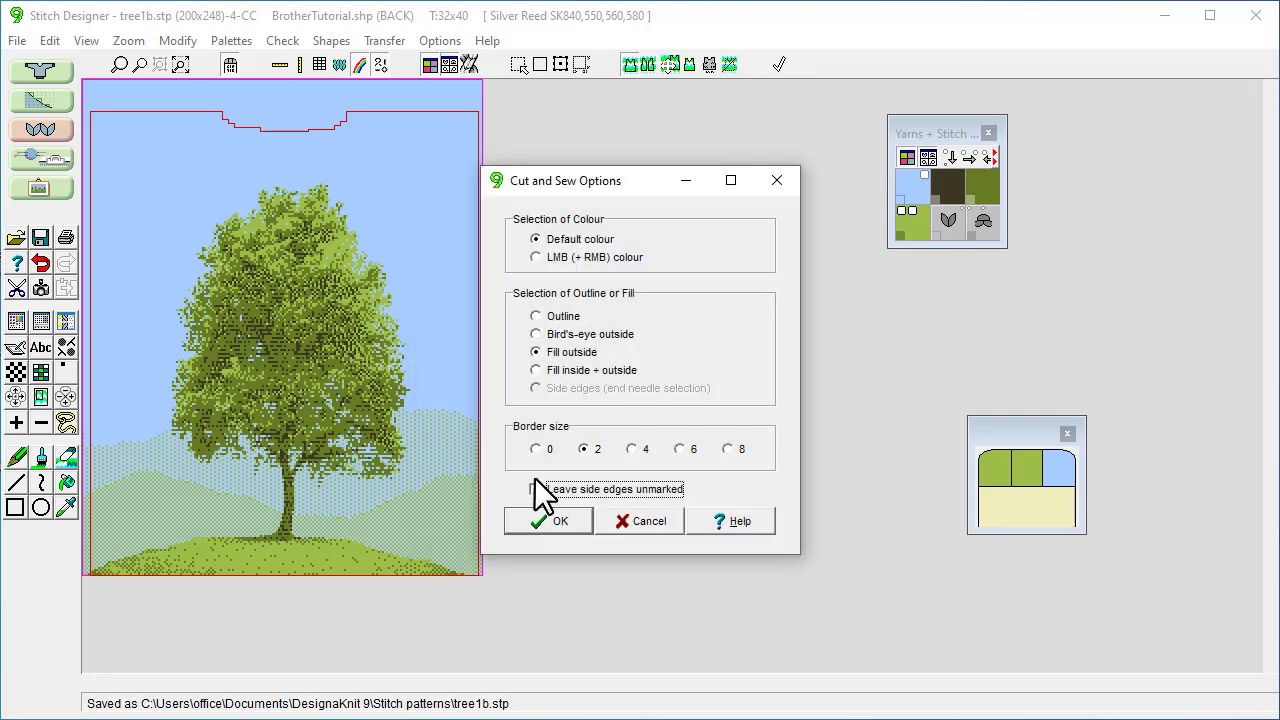
left_click(540, 519)
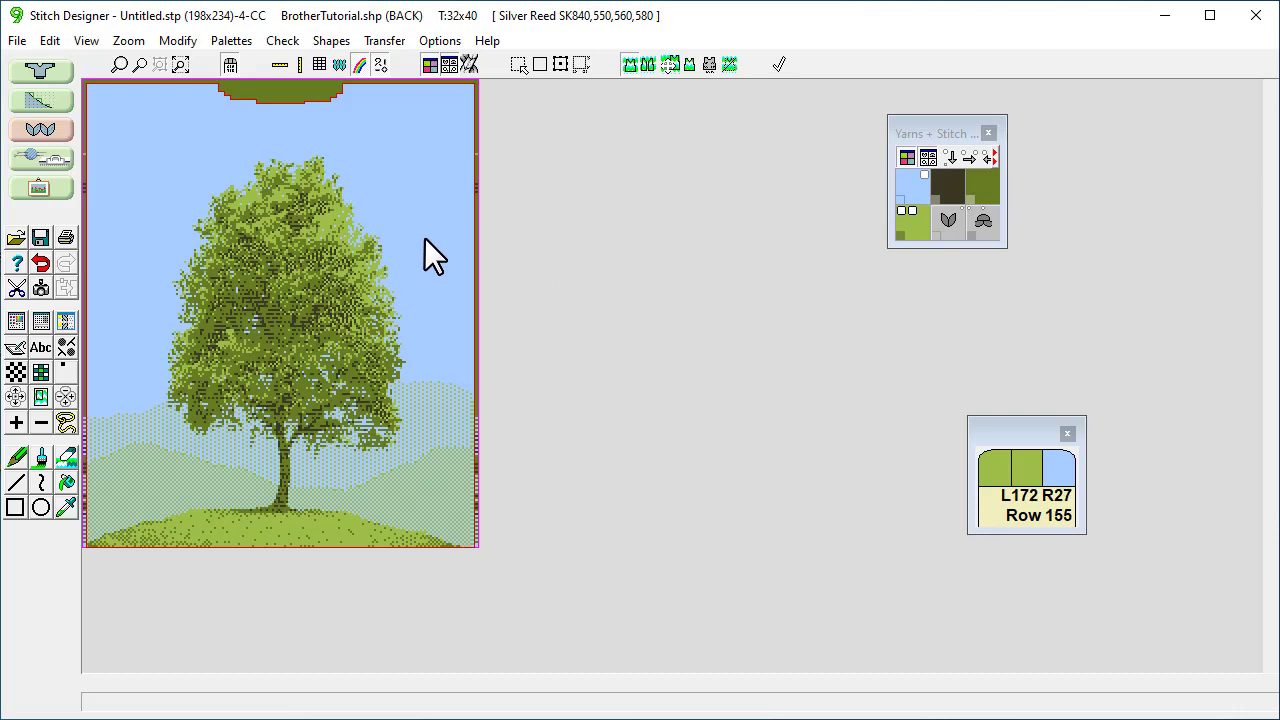
Step: Save the cut tree pattern as treec.stp and integrate it with the BACK piece
left_click(334, 41)
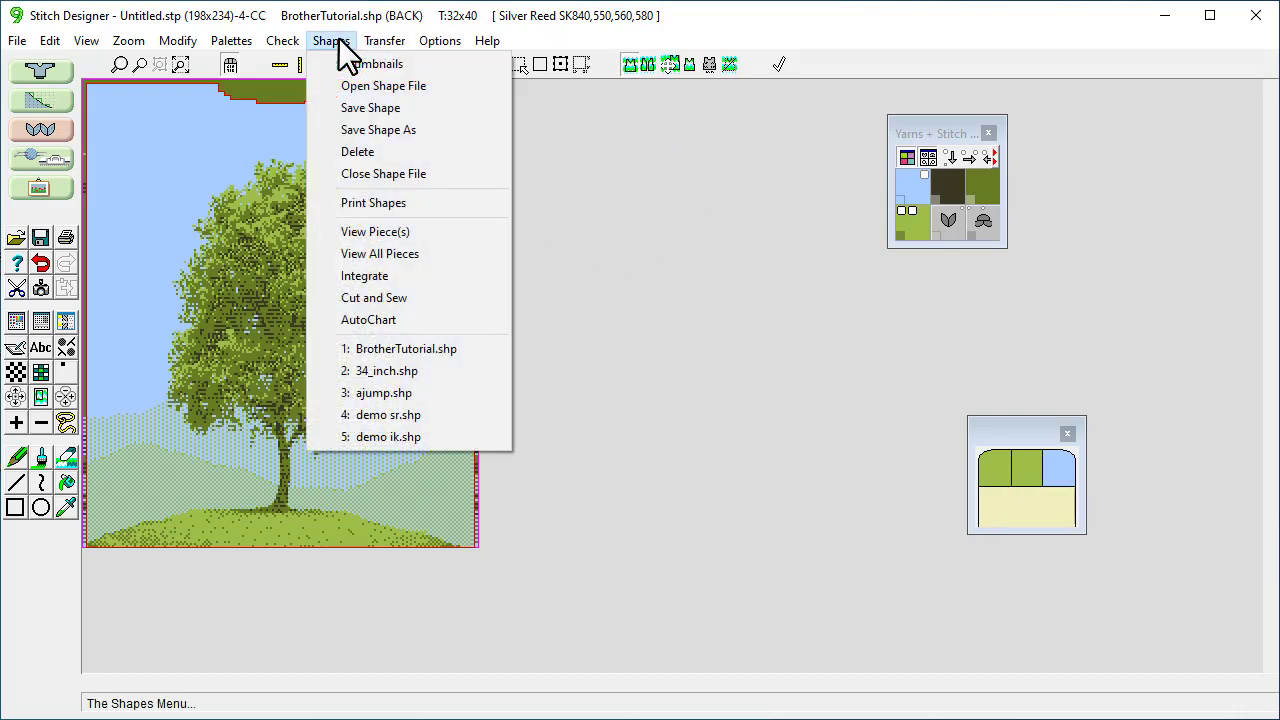
left_click(366, 275)
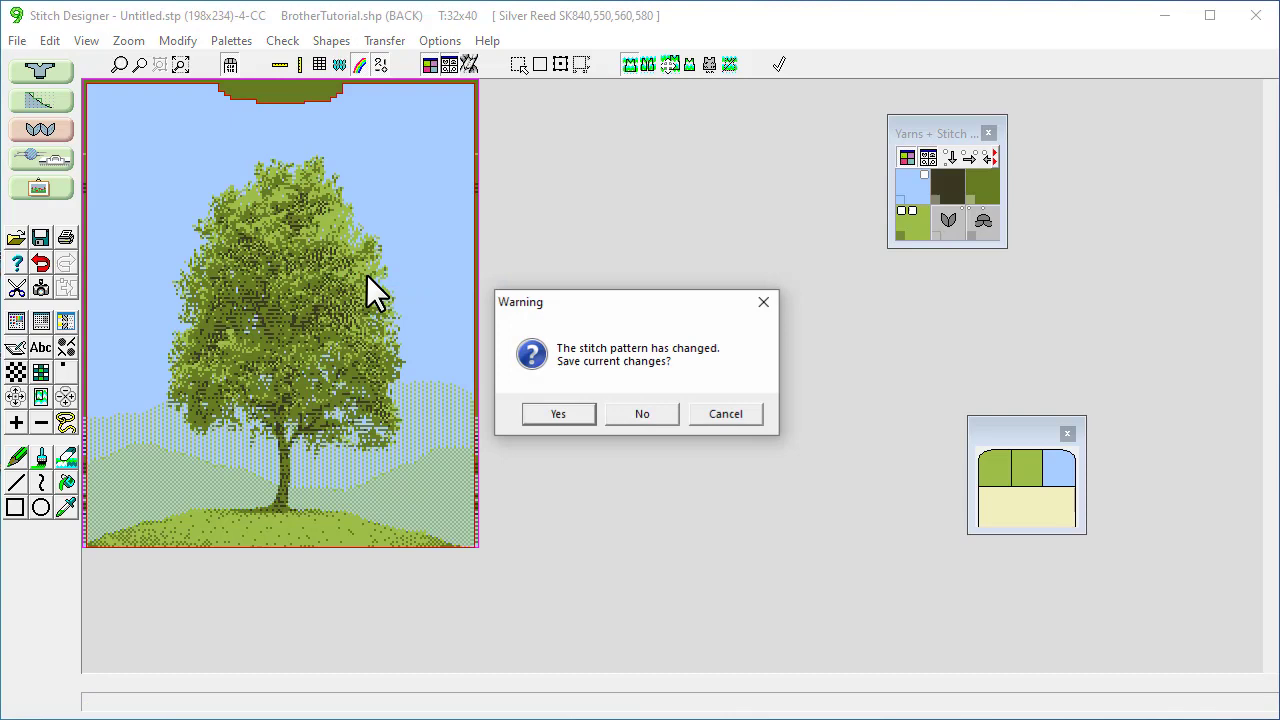
left_click(560, 412)
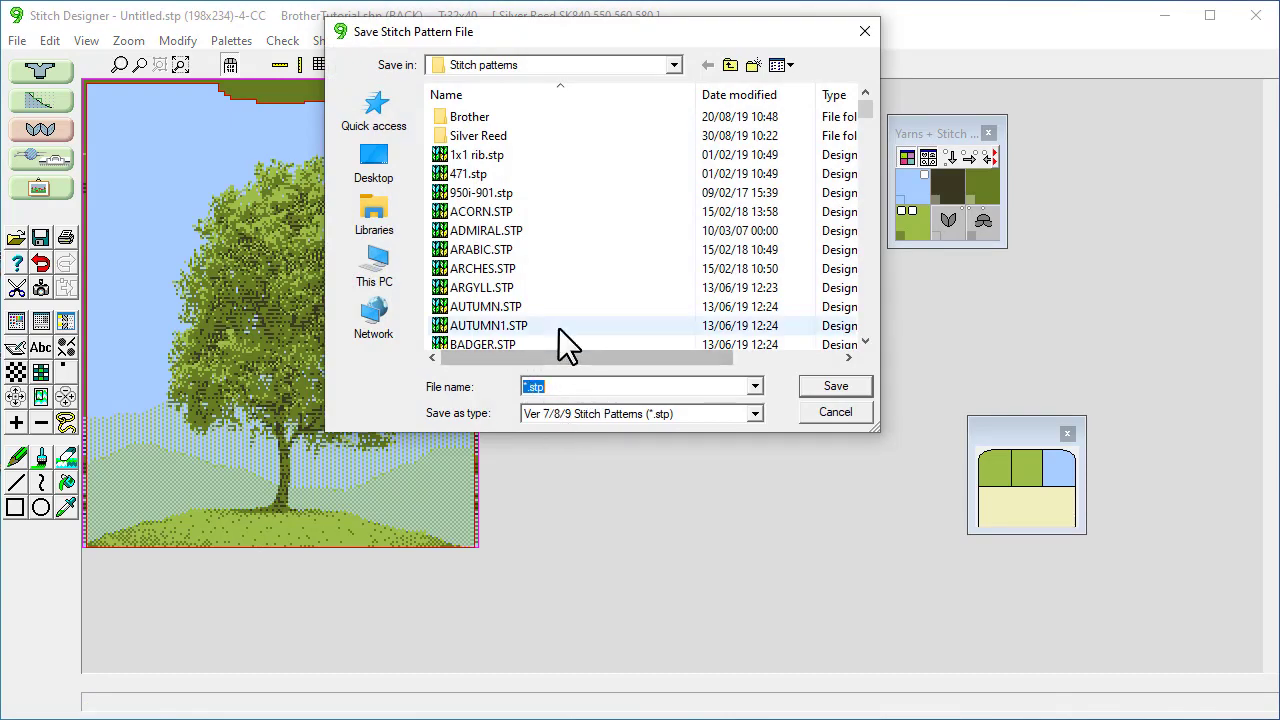
type("t")
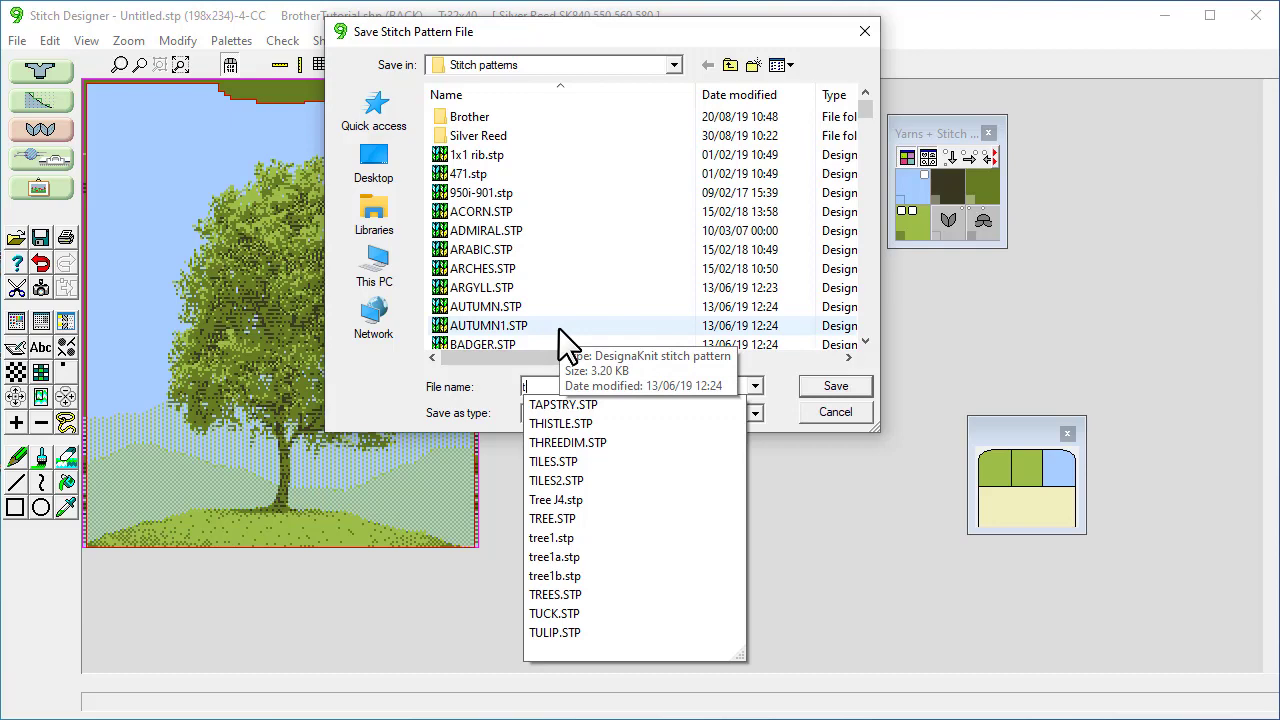
type("ree")
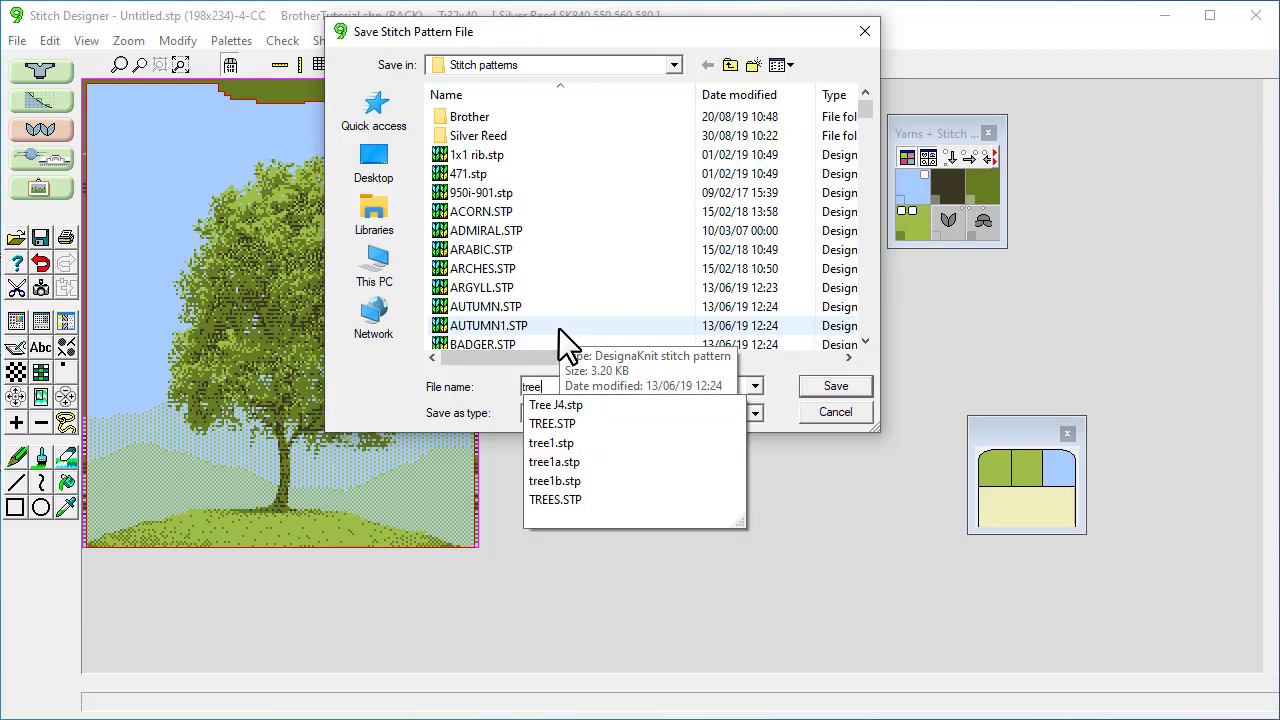
type("c")
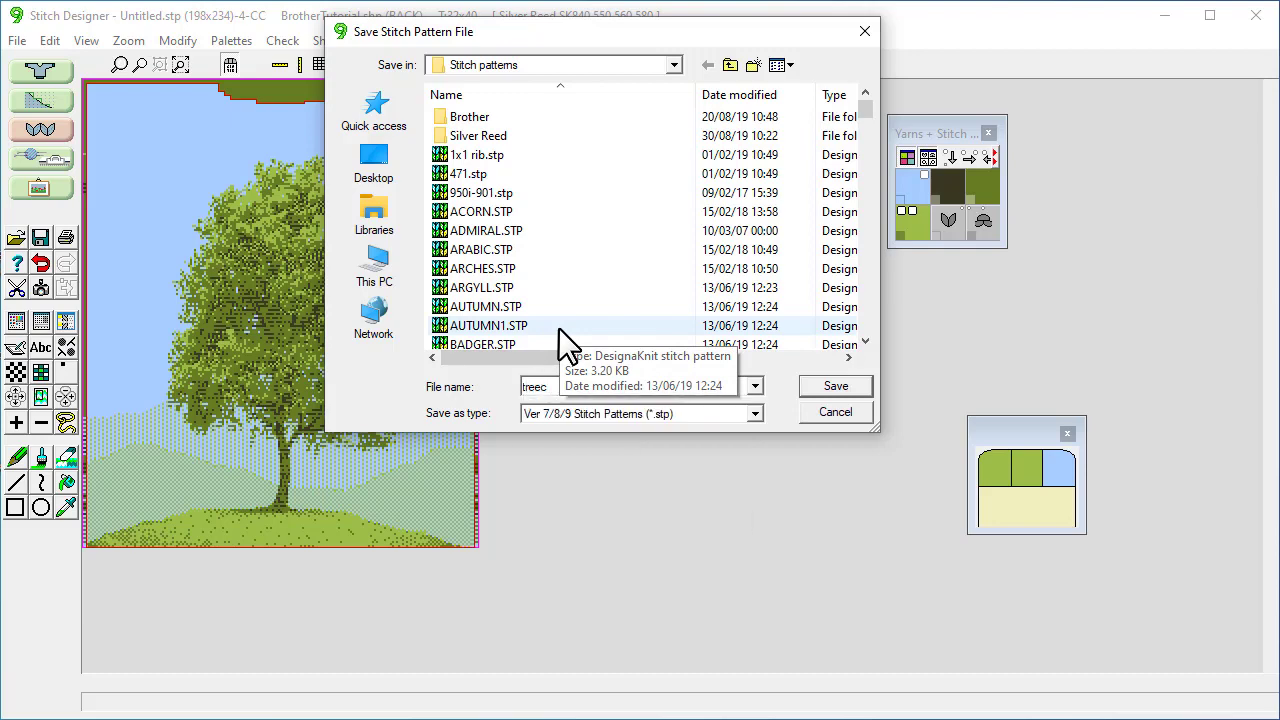
left_click(837, 385)
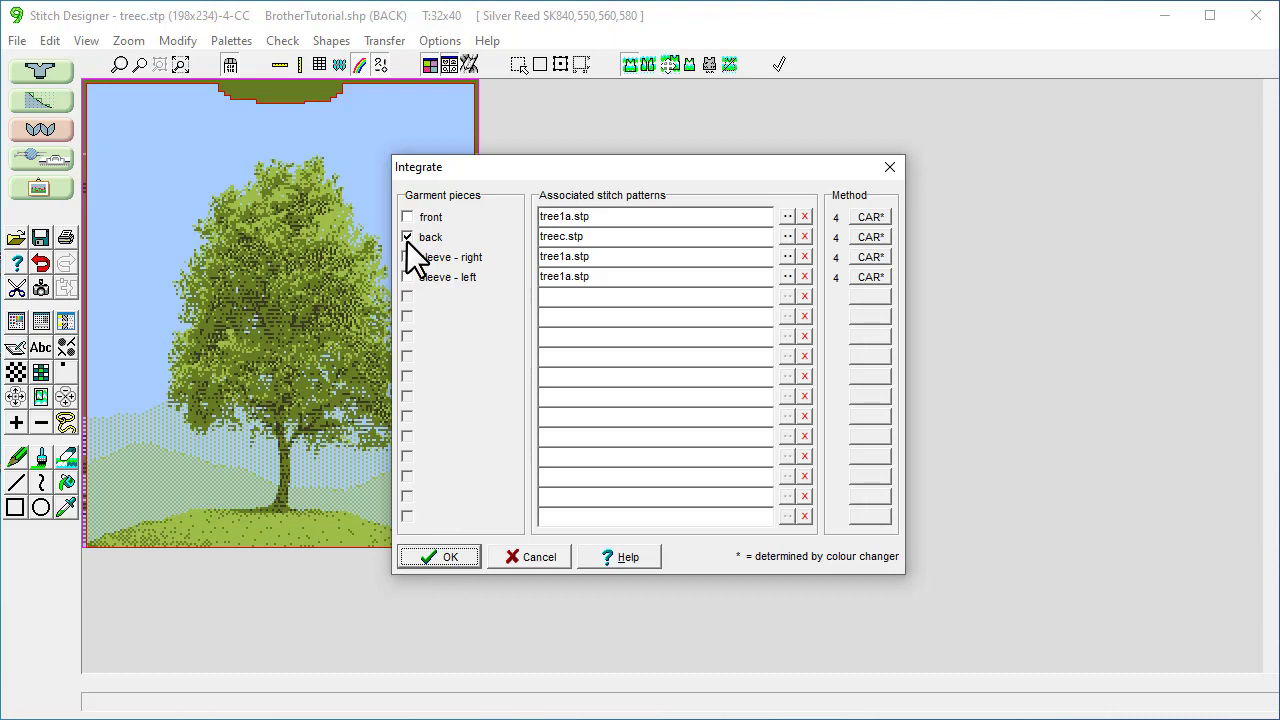
left_click(428, 557)
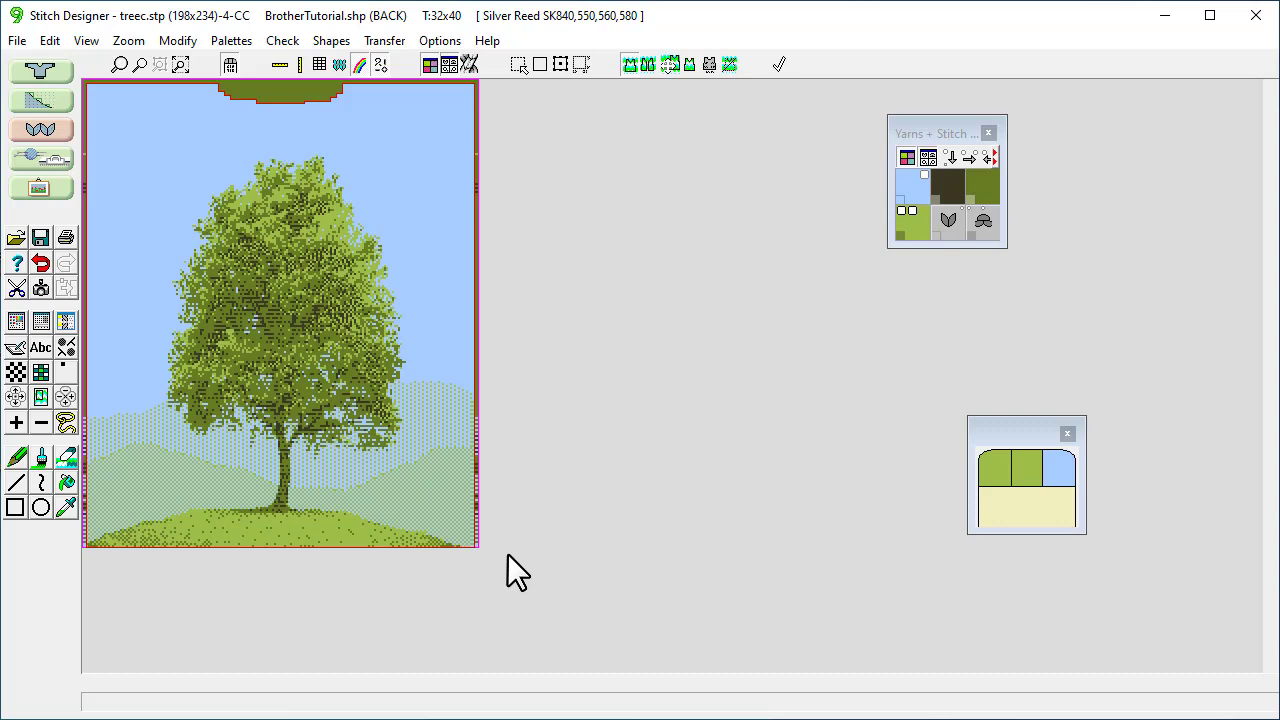
Step: Start an Integrated Download with the Brother KH950i as the target machine
left_click(326, 38)
left_click(338, 92)
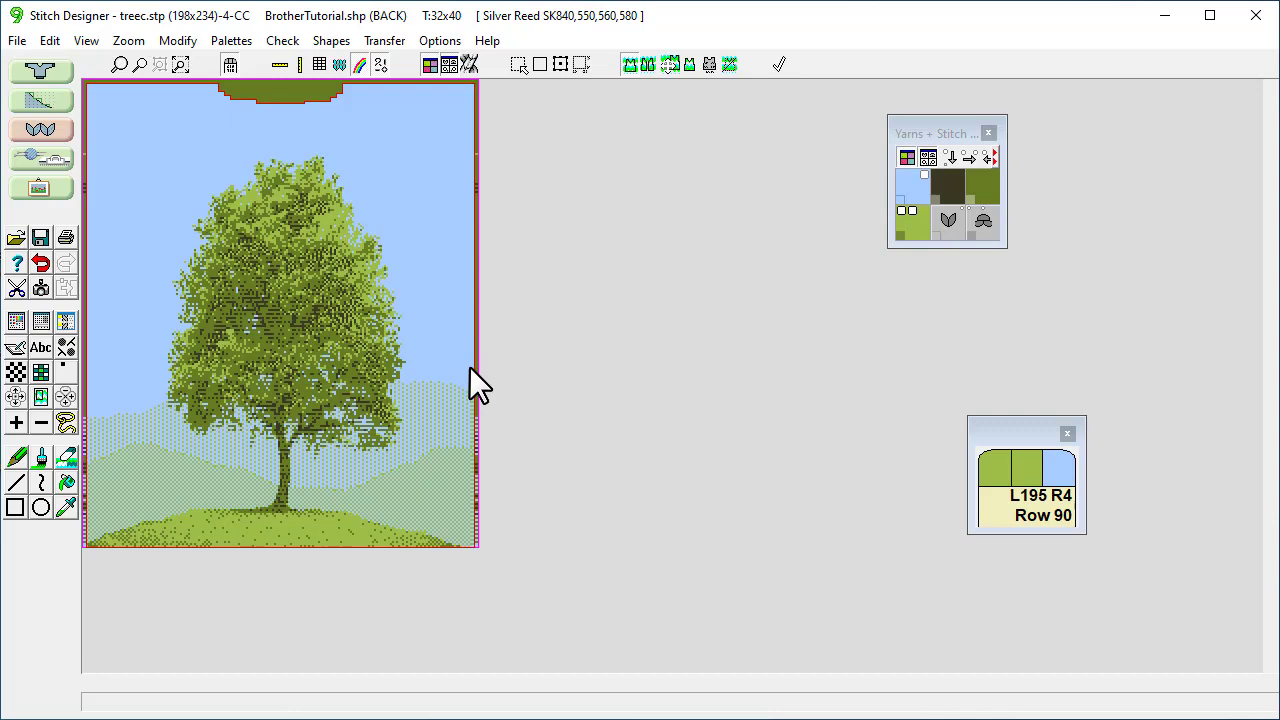
left_click(383, 41)
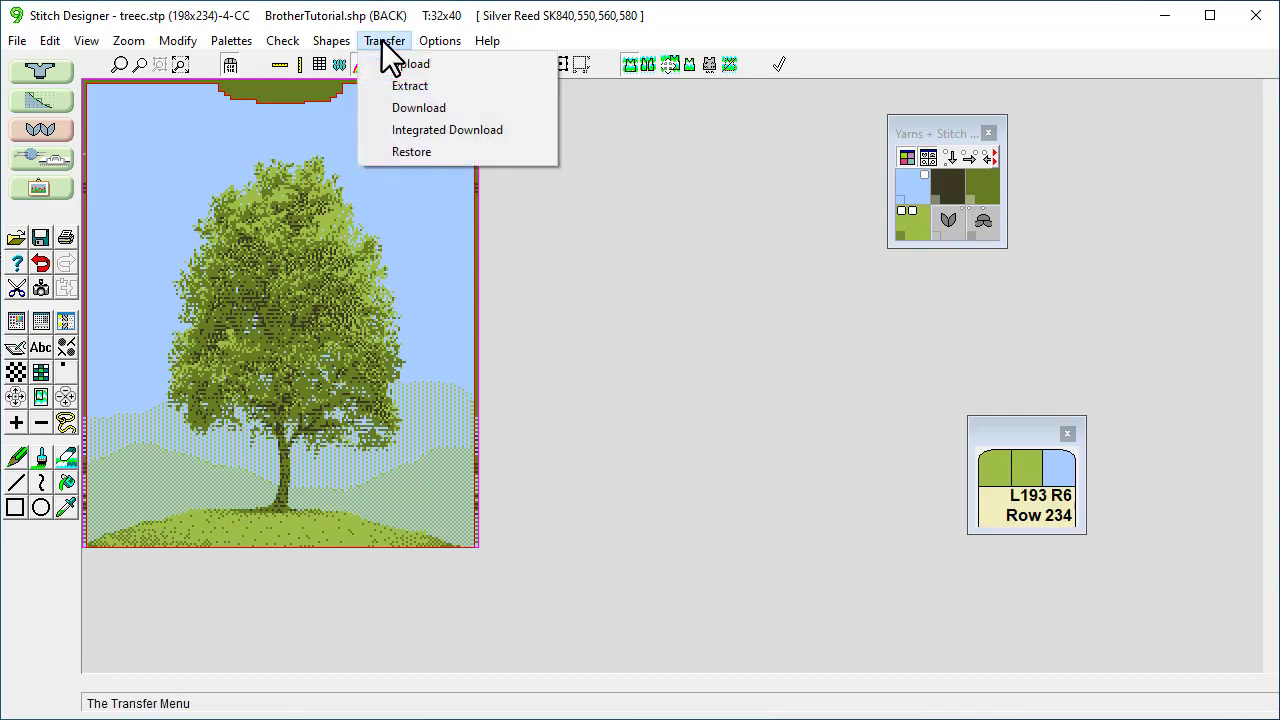
left_click(409, 128)
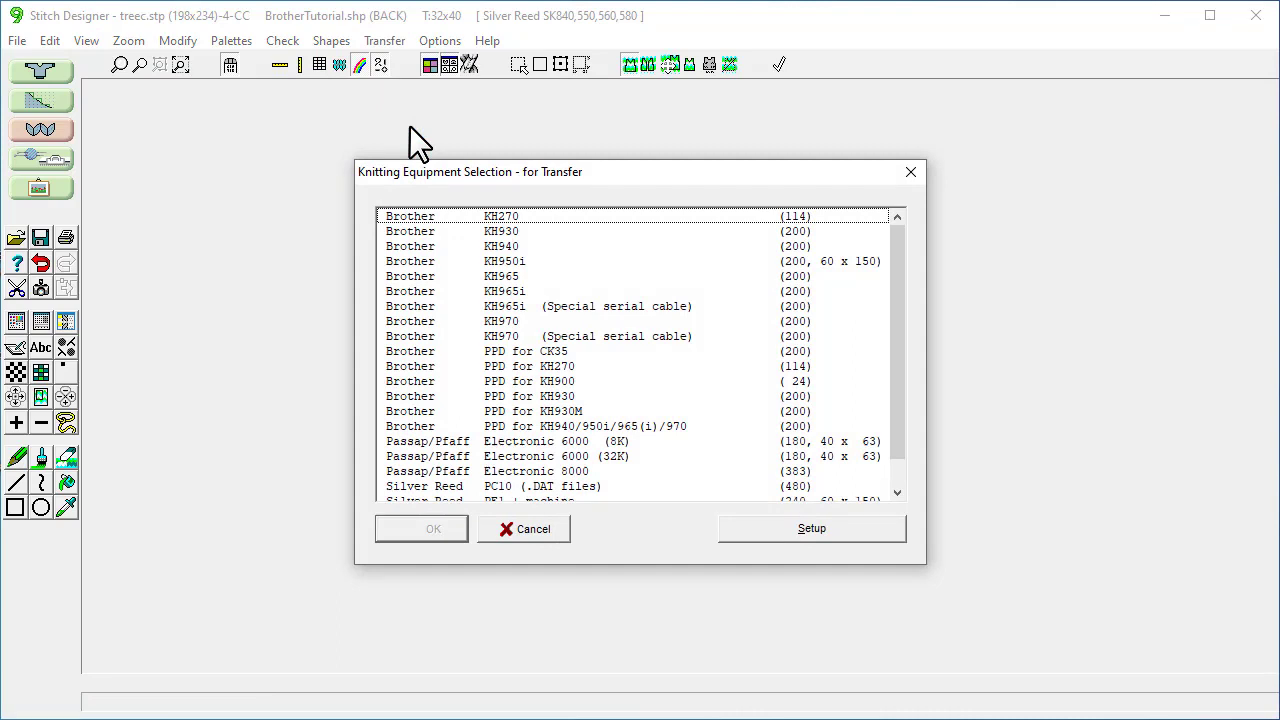
left_click(460, 261)
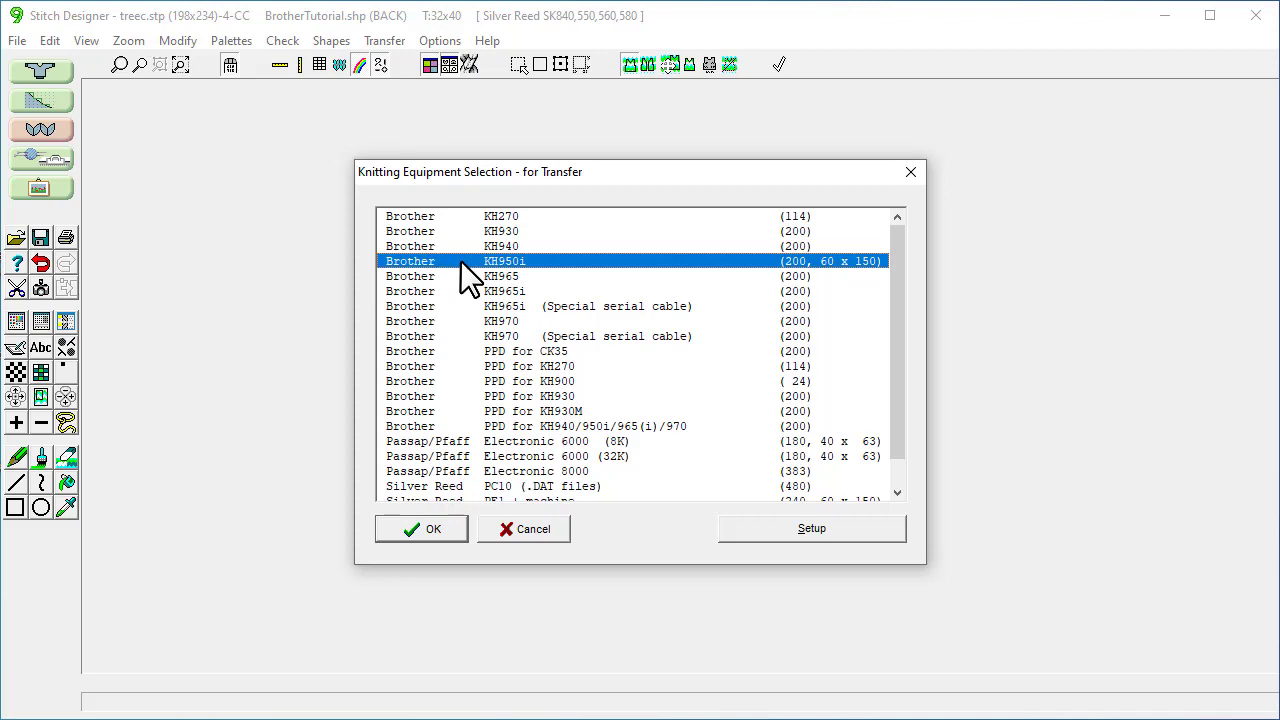
left_click(401, 530)
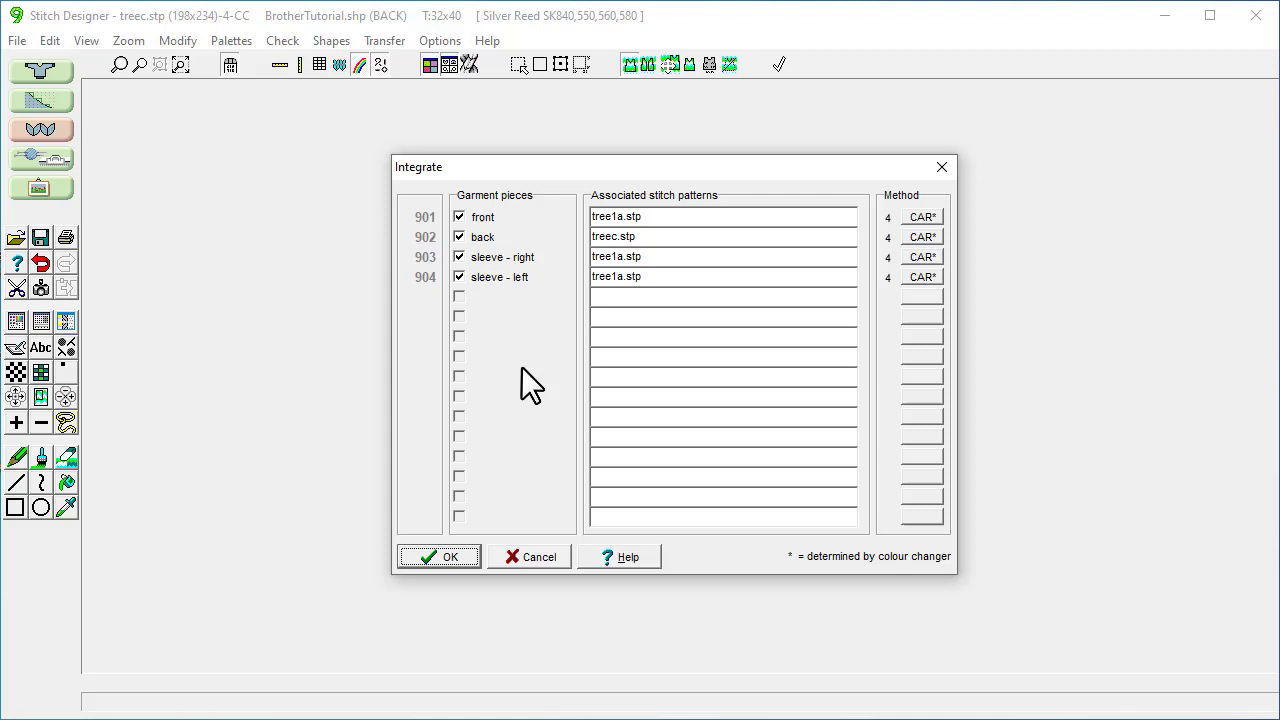
Step: Exclude the front and right sleeve from the download and accept replacing the 900-series patterns
left_click(464, 217)
left_click(460, 257)
left_click(437, 555)
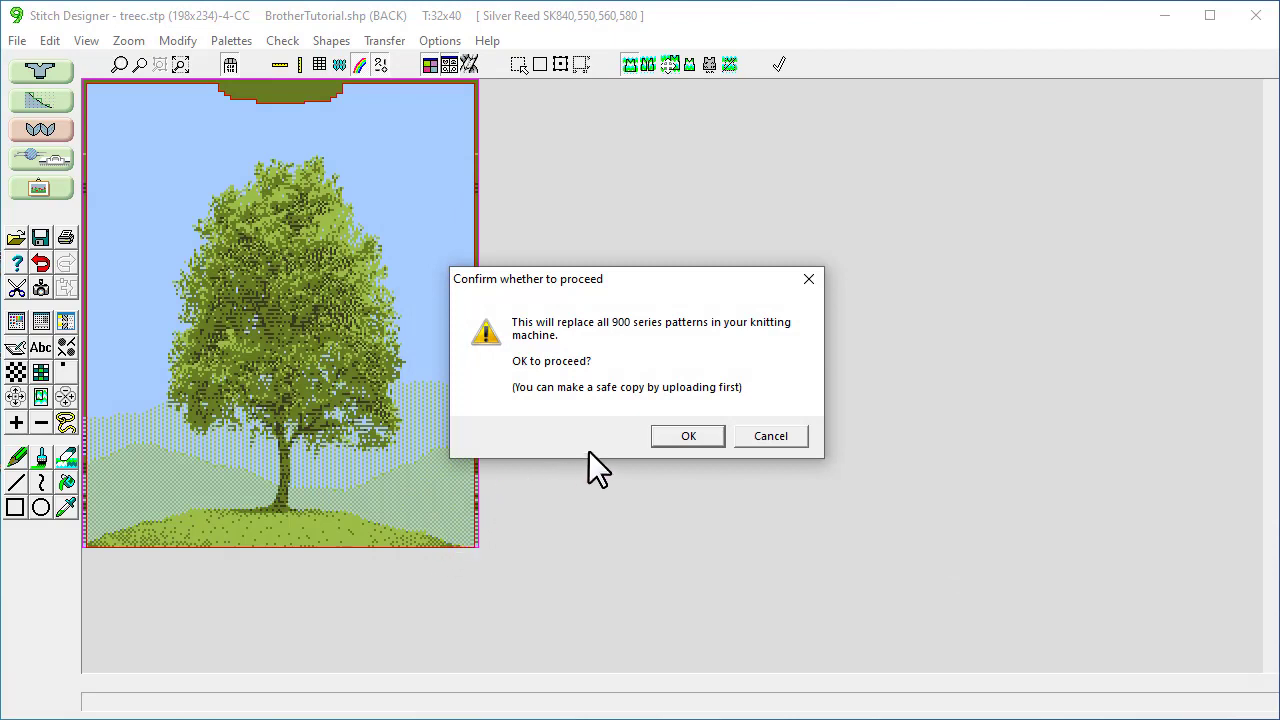
left_click(667, 434)
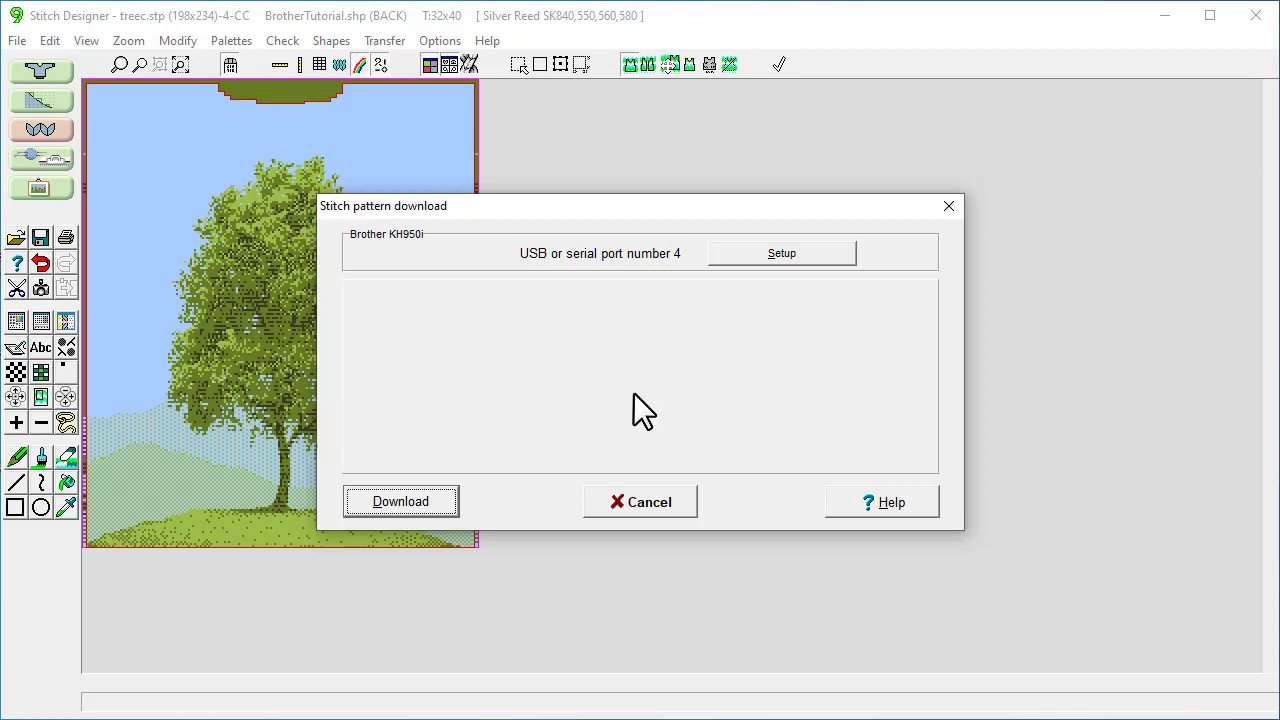
Step: Download the integrated back-piece pattern to the Brother KH950i
left_click(438, 502)
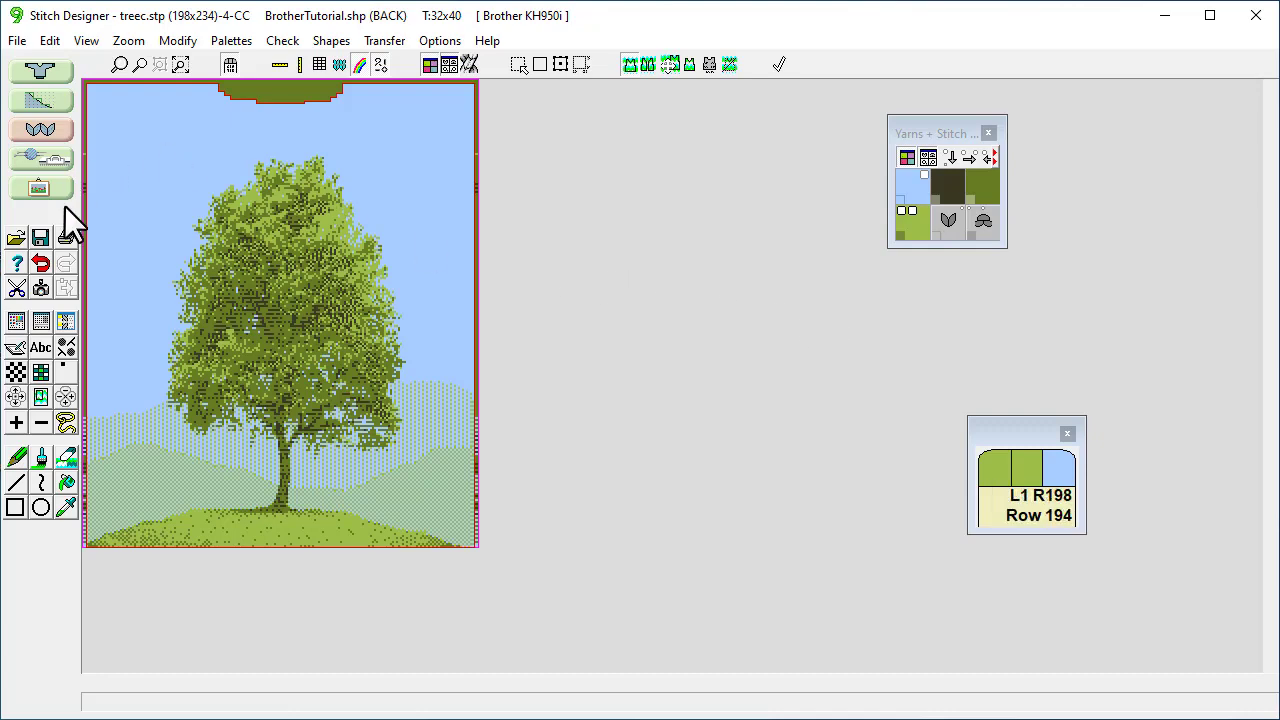
Step: Load the BACK piece of BrotherTutorial.shp integrated with treec.stp in Interactive Knitting
left_click(42, 160)
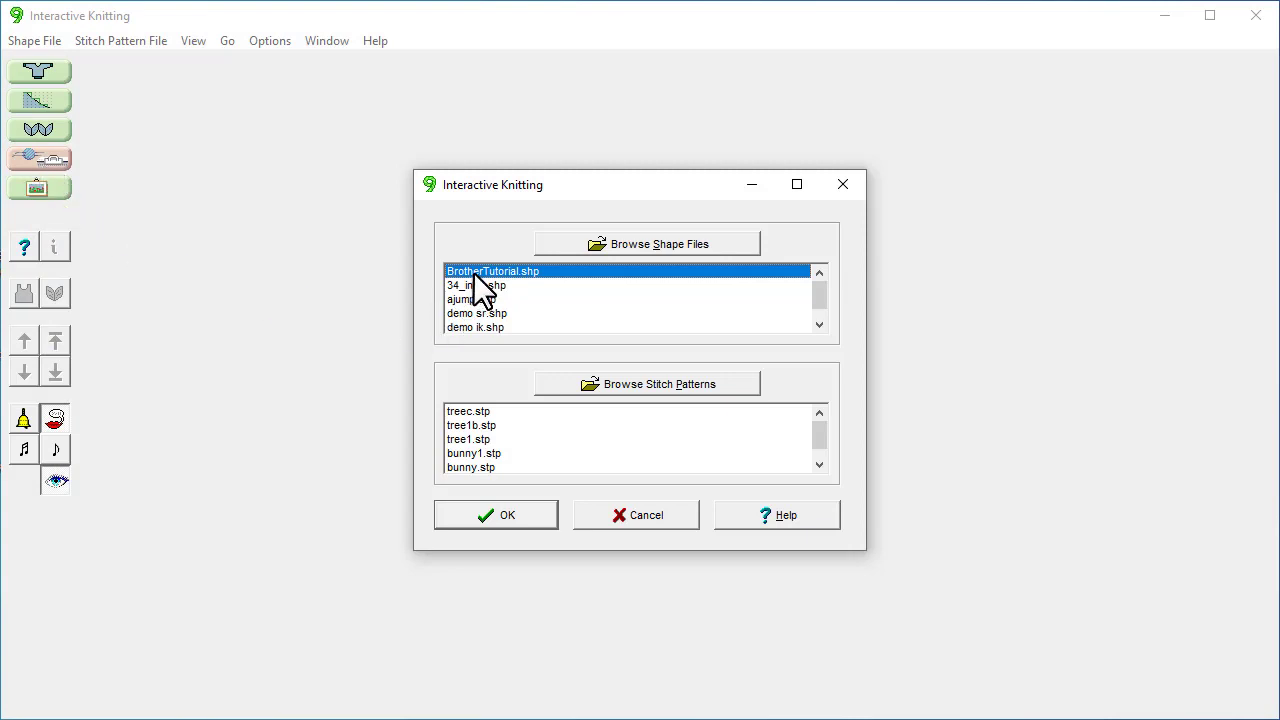
left_click(473, 513)
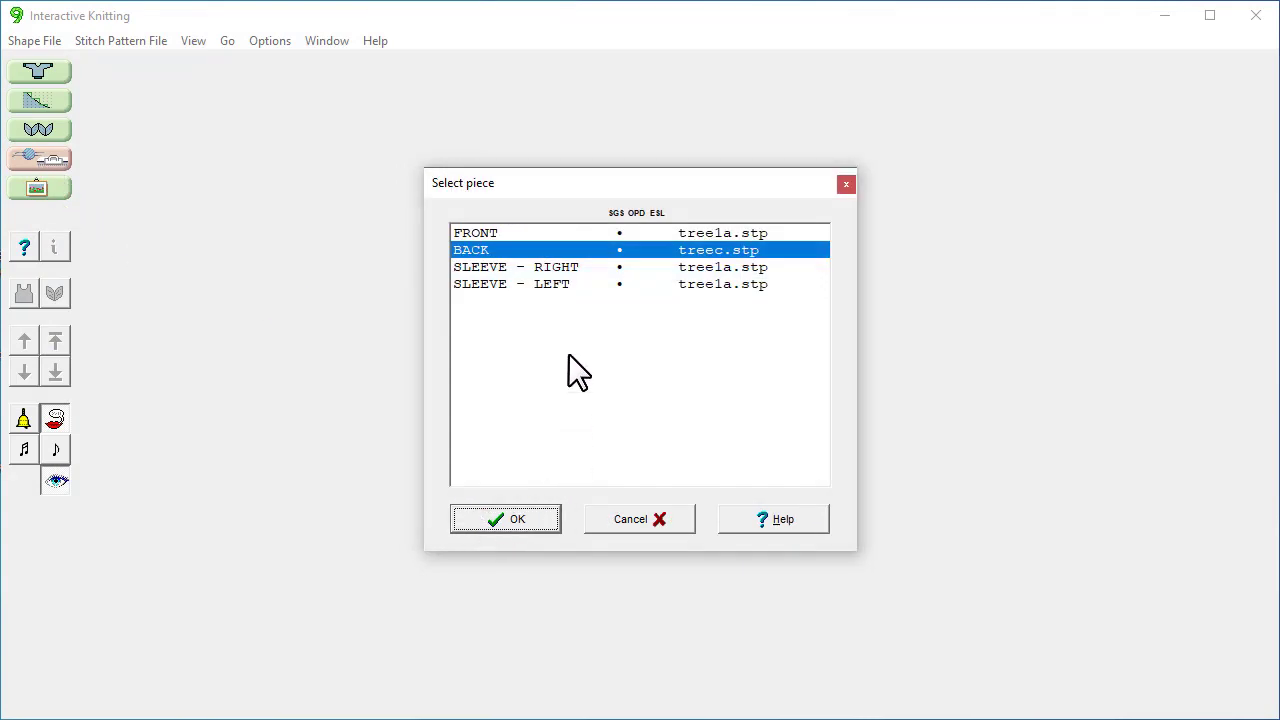
left_click(518, 519)
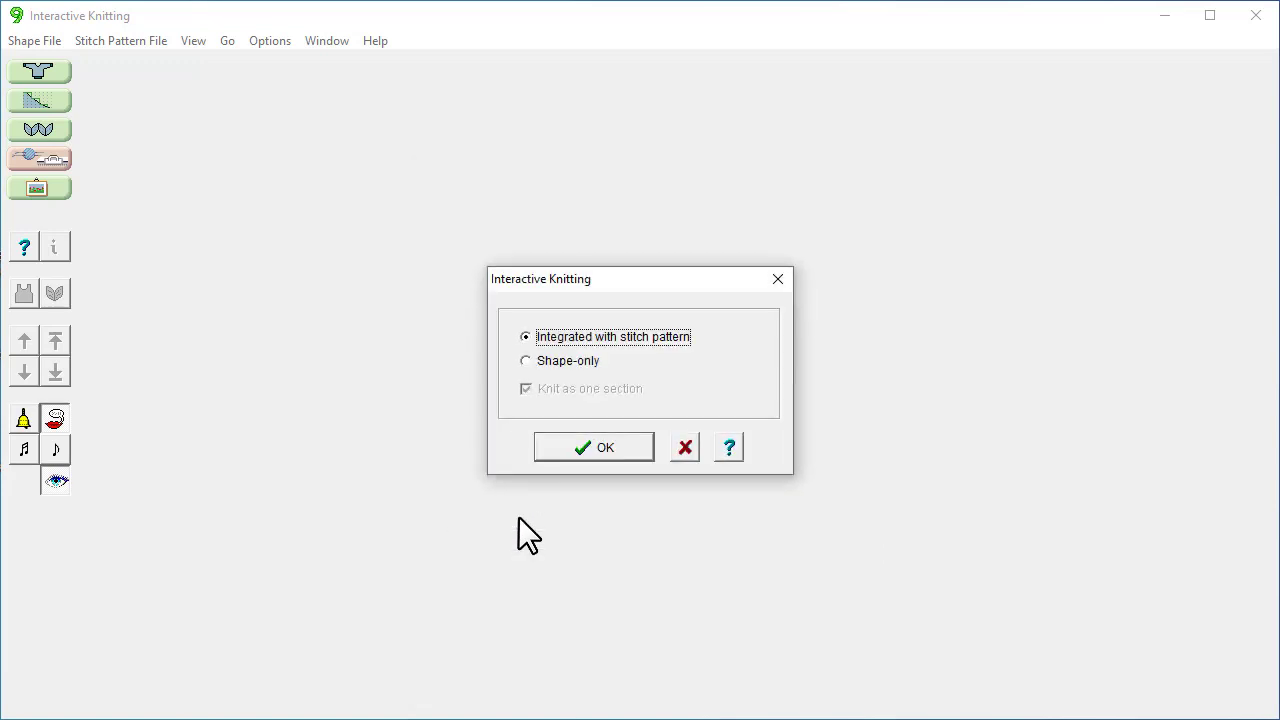
left_click(569, 446)
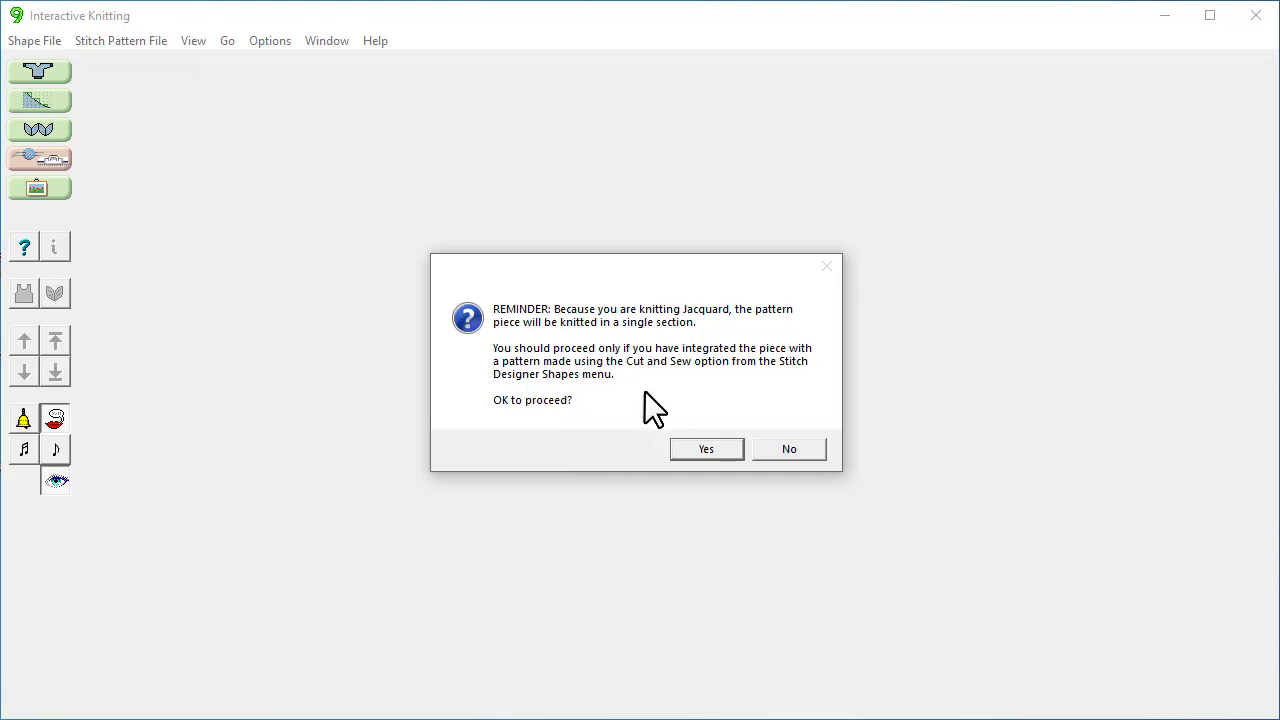
Step: Accept the single-section jacquard reminder and start the live machine link for carriage synchronisation
left_click(689, 451)
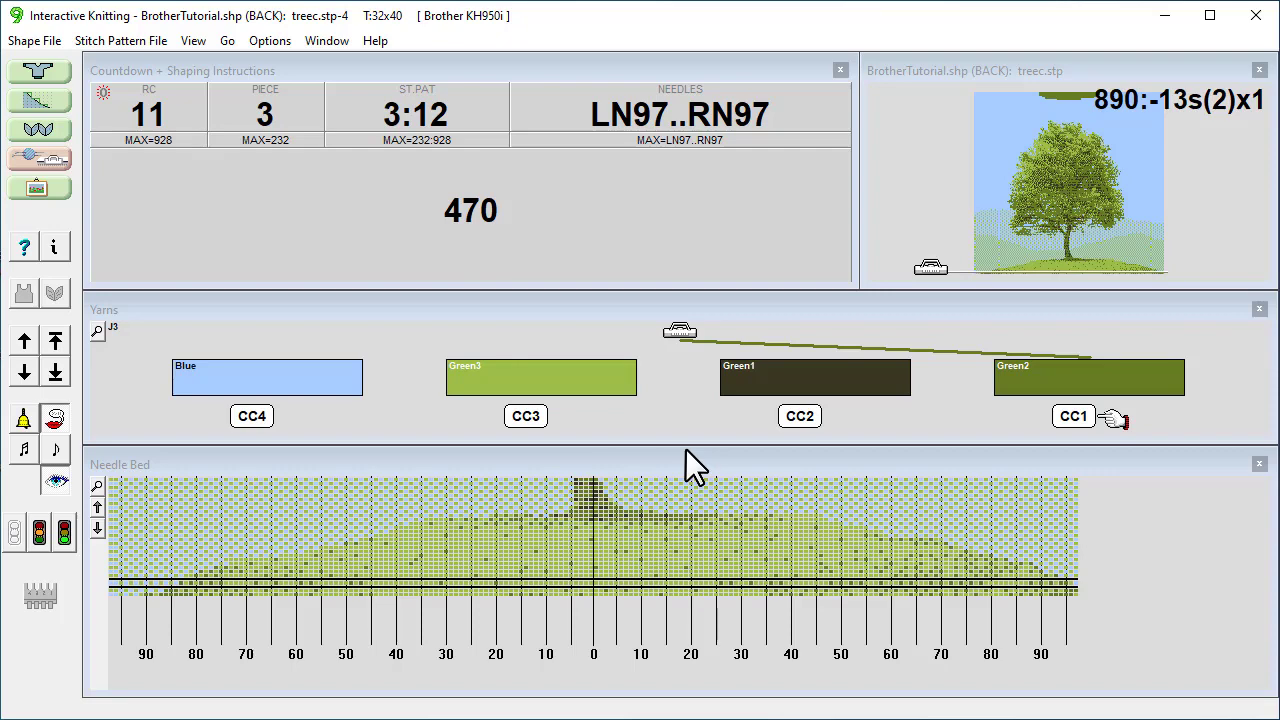
left_click(40, 540)
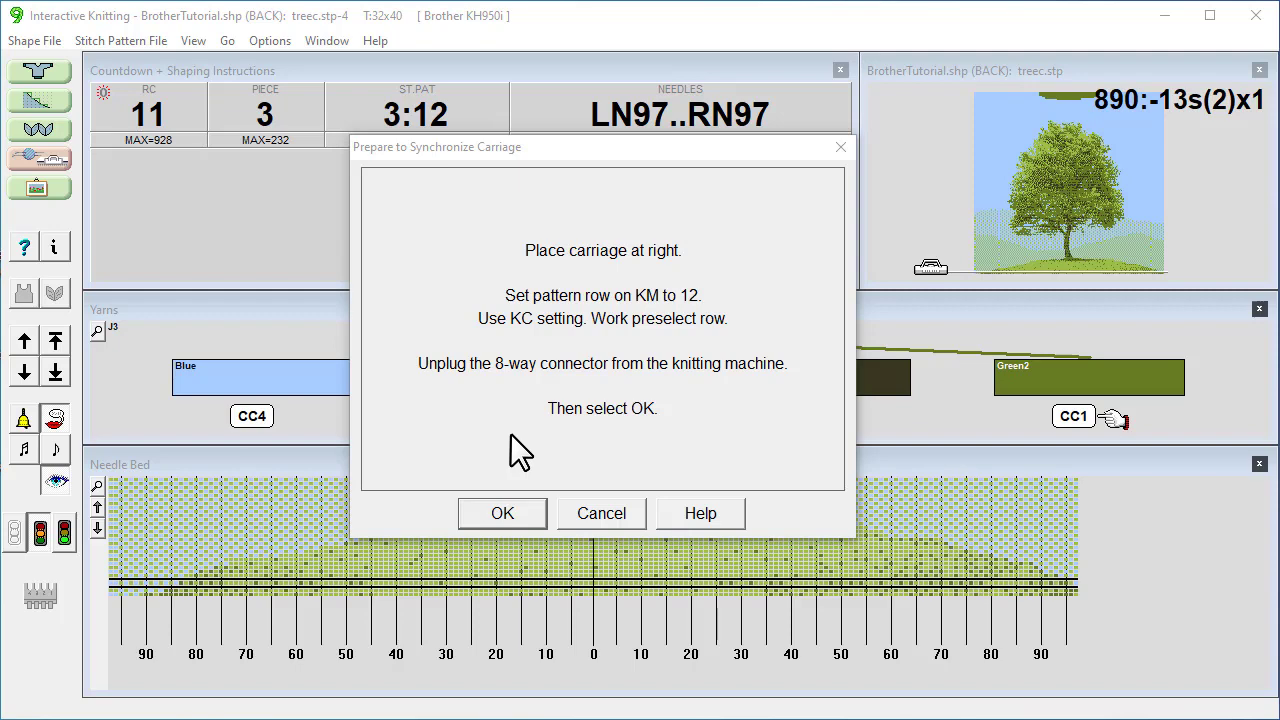
Step: Confirm carriage synchronization and knit the back from row 11 to row 19
left_click(535, 513)
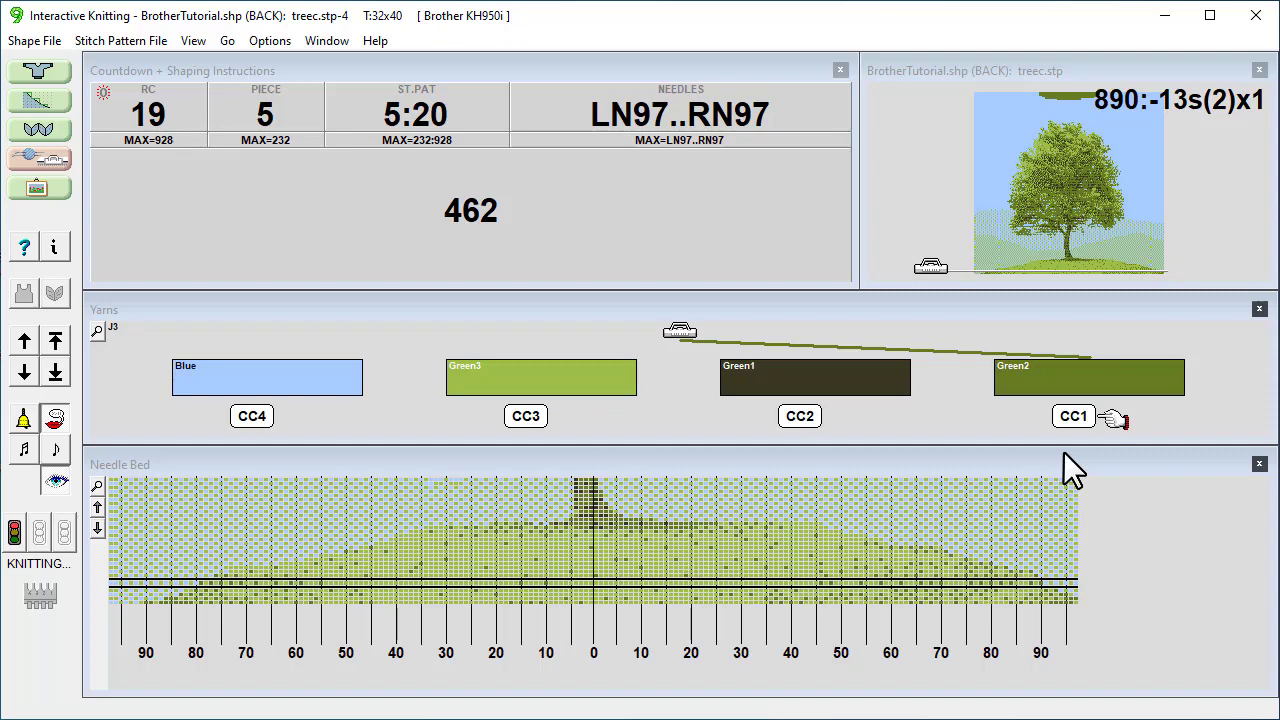
Step: Stop the machine link with the Stop button, pausing the back at row 19
left_click(18, 535)
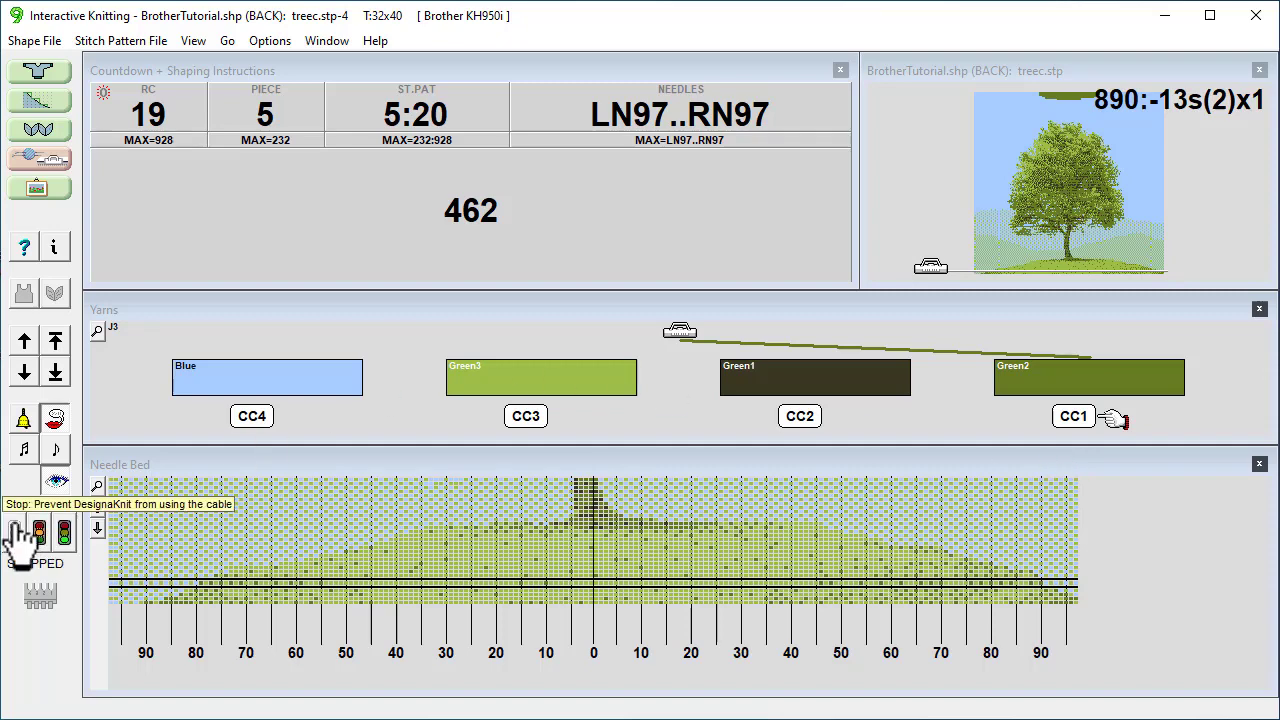